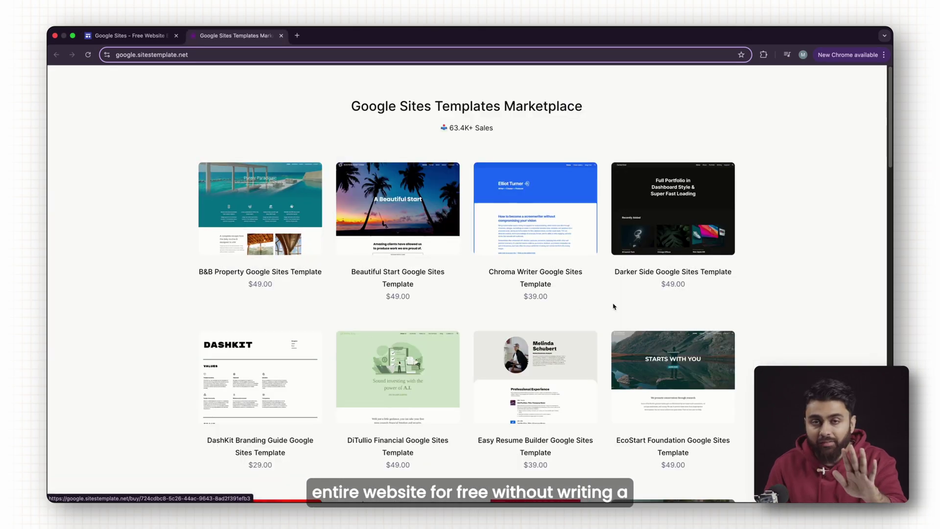
Preview the DarkerSide template and scroll through the finished Nike sneaker site on desktop and mobile.
click(664, 230)
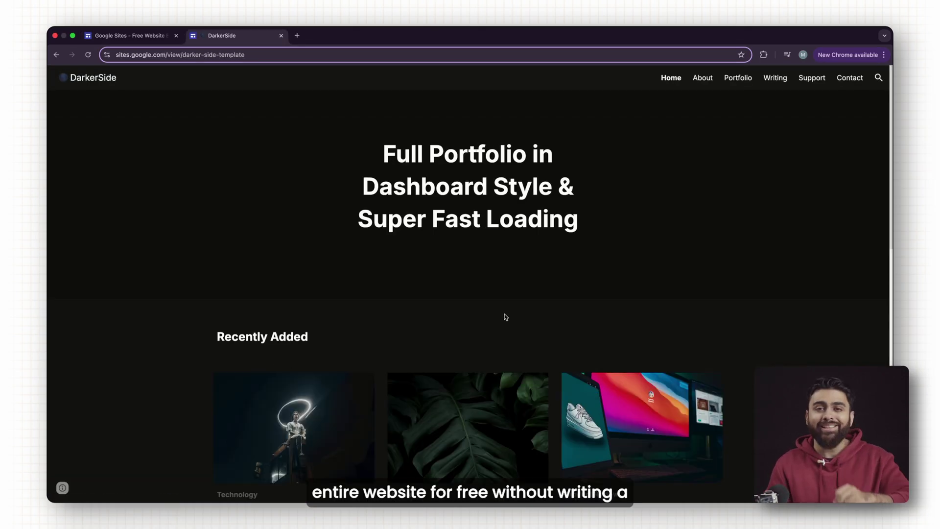
scroll(435, 293, down, 10)
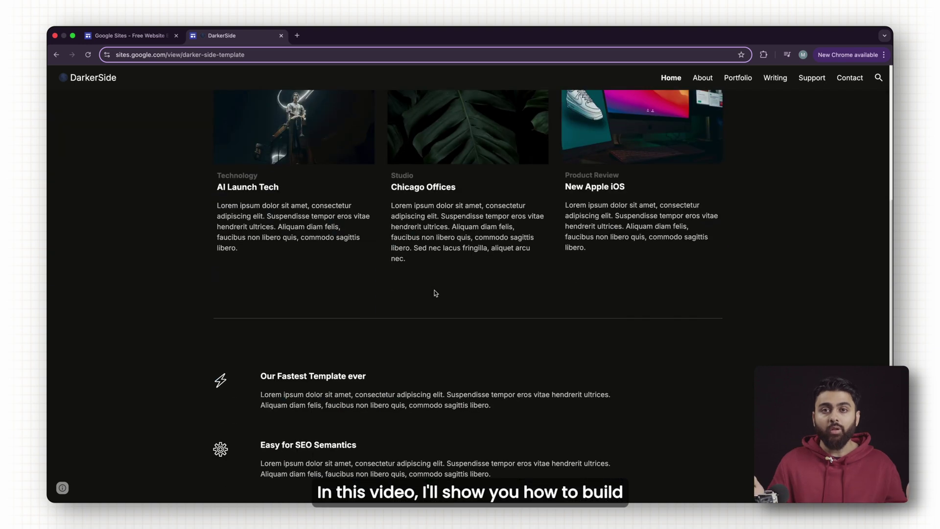
scroll(436, 292, down, 2)
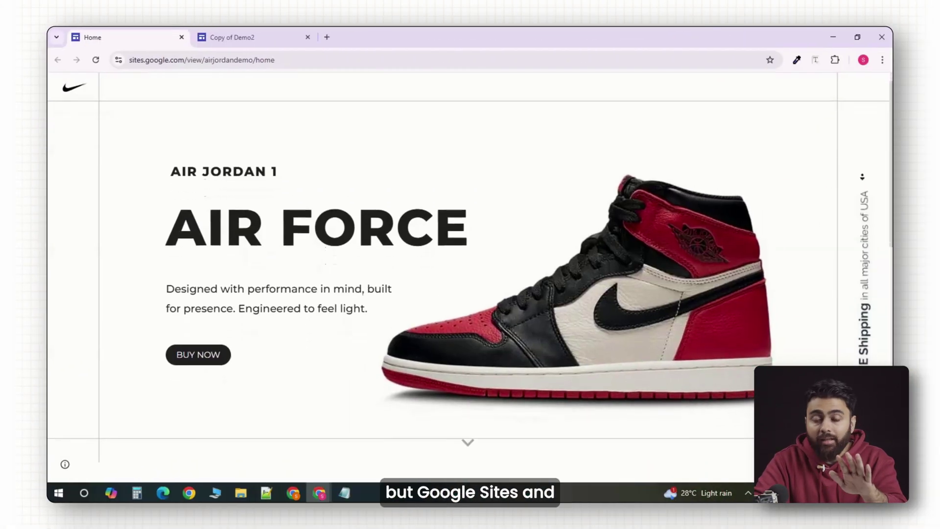
scroll(468, 274, down, 6)
scroll(861, 189, down, 4)
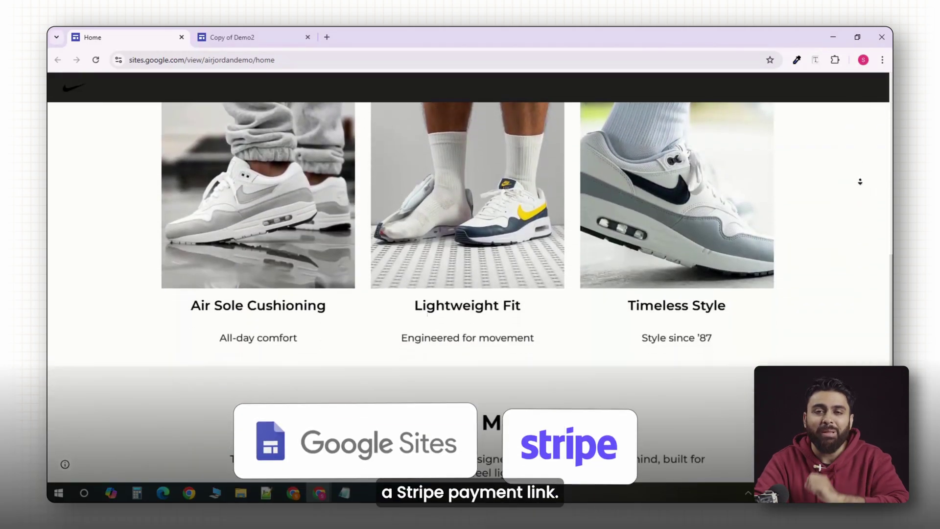
scroll(867, 177, down, 2)
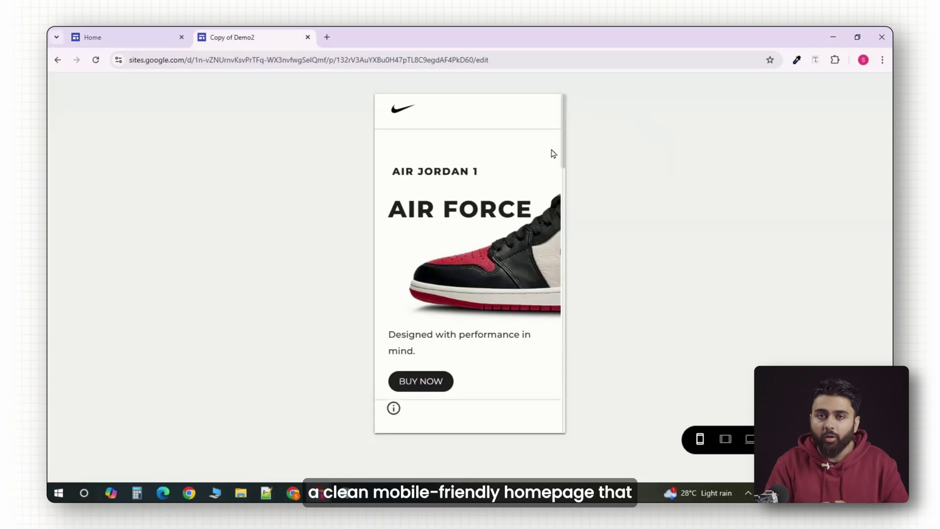
scroll(555, 138, down, 8)
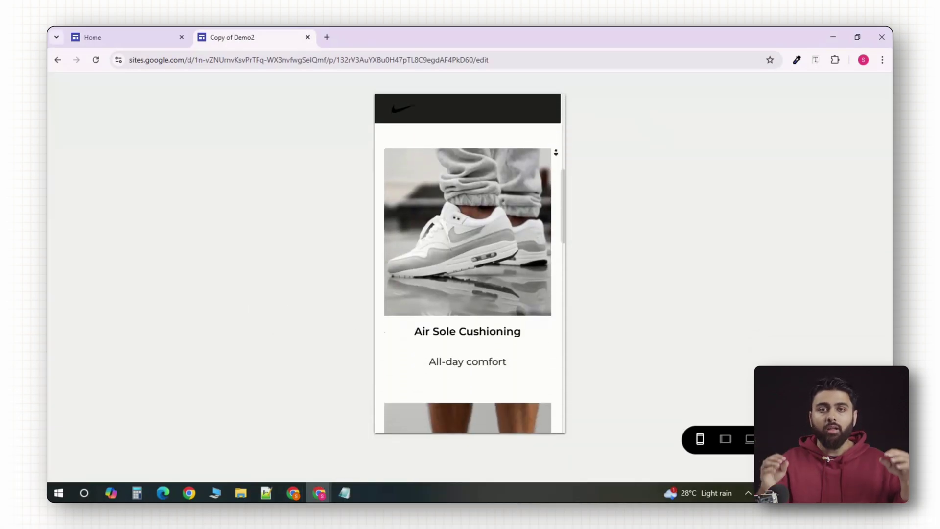
scroll(557, 156, down, 8)
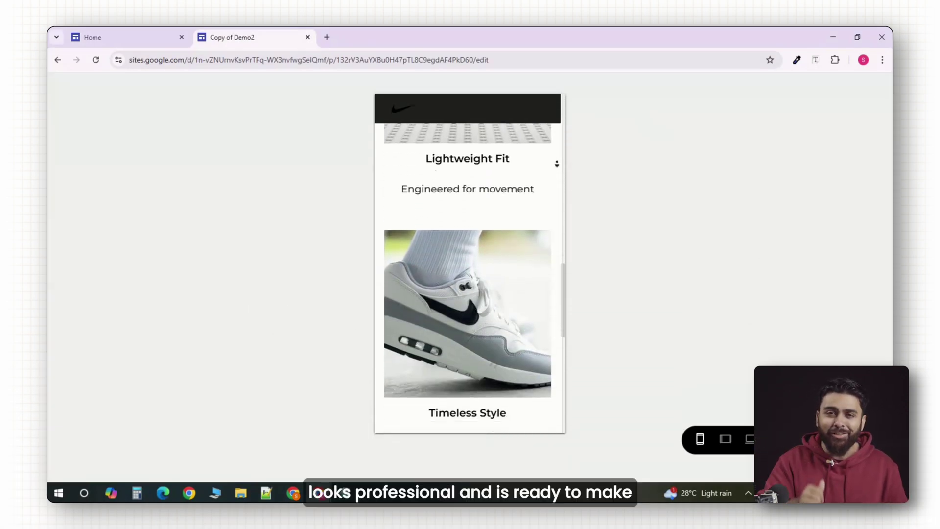
scroll(556, 161, down, 6)
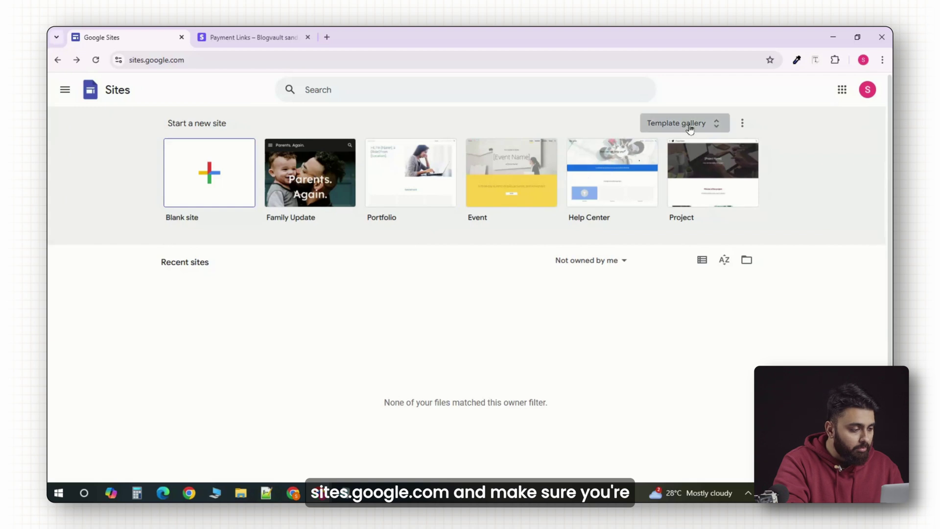
Browse the full gallery of site templates.
click(691, 123)
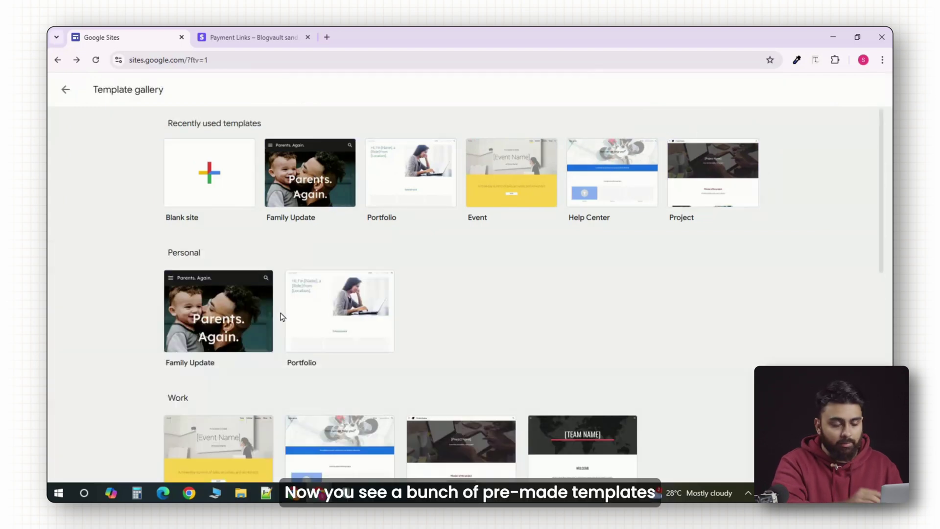
scroll(284, 319, down, 3)
scroll(499, 322, down, 1)
scroll(499, 321, up, 4)
Create a blank site from the Sites home page and name it 'Nike'.
click(65, 89)
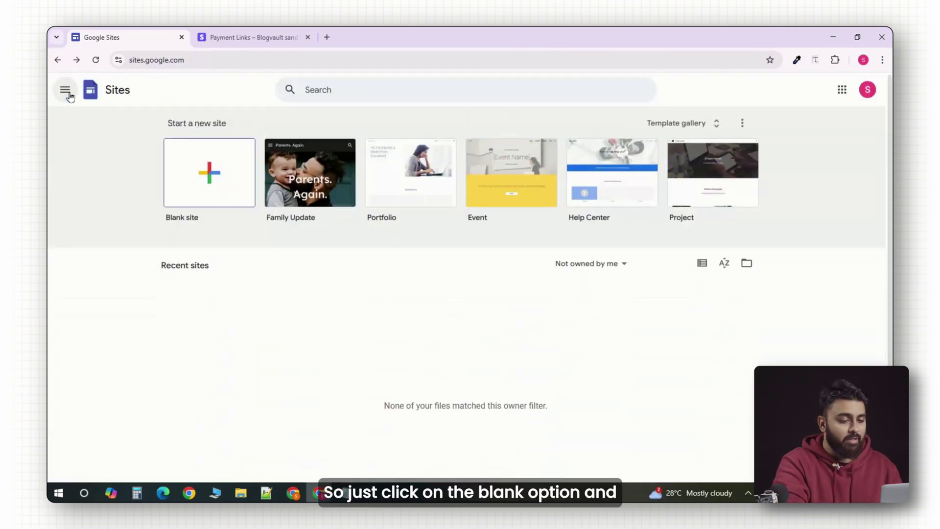
click(213, 181)
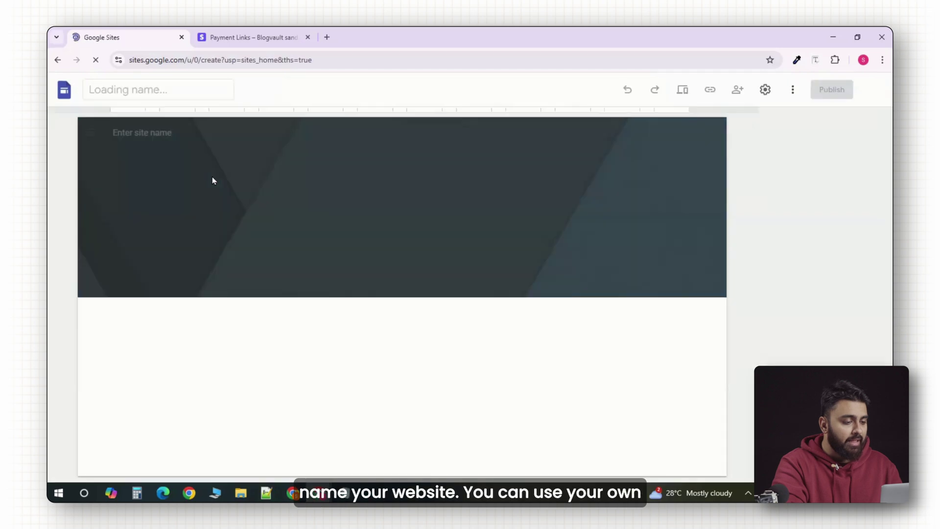
click(148, 89)
text(Nike)
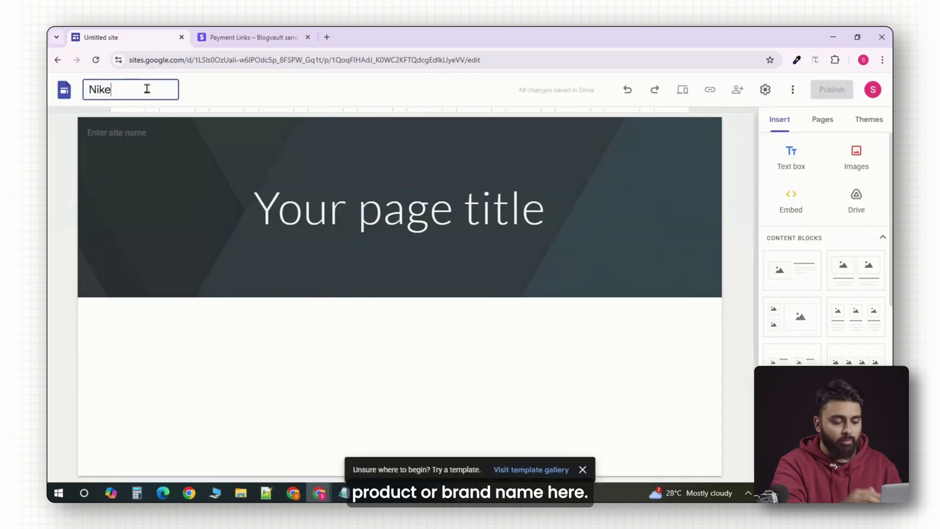
click(195, 174)
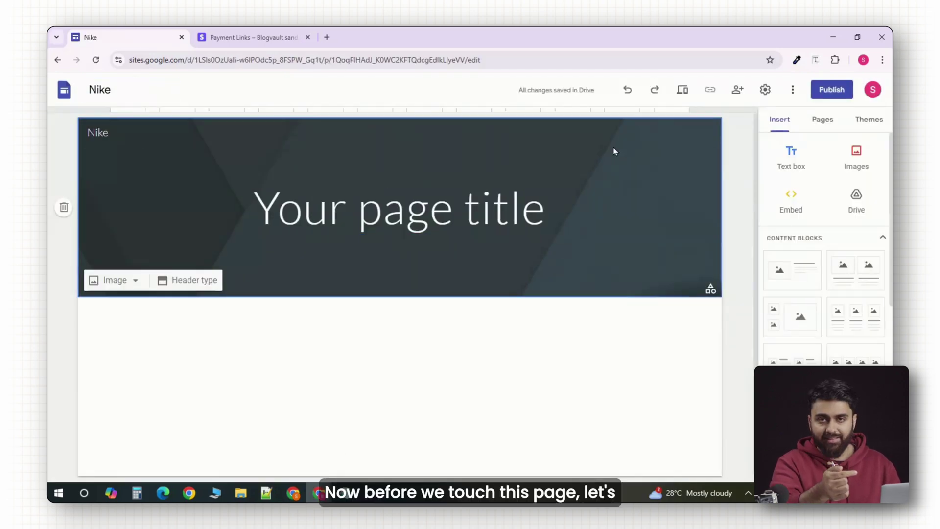
In site settings, set the navigation mode to Top.
click(765, 91)
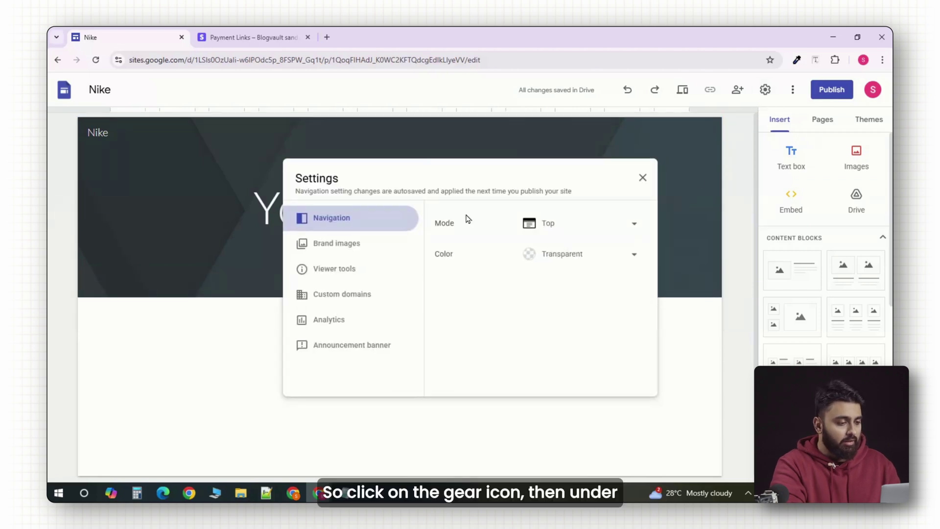
click(605, 227)
click(568, 226)
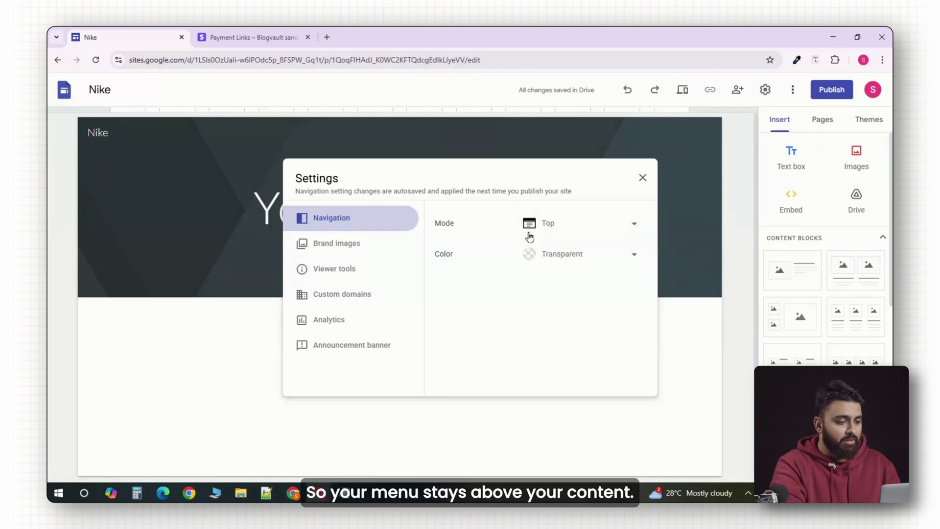
Upload the small Nike logo image as the site logo and the Nike favicon image as the favicon.
click(354, 250)
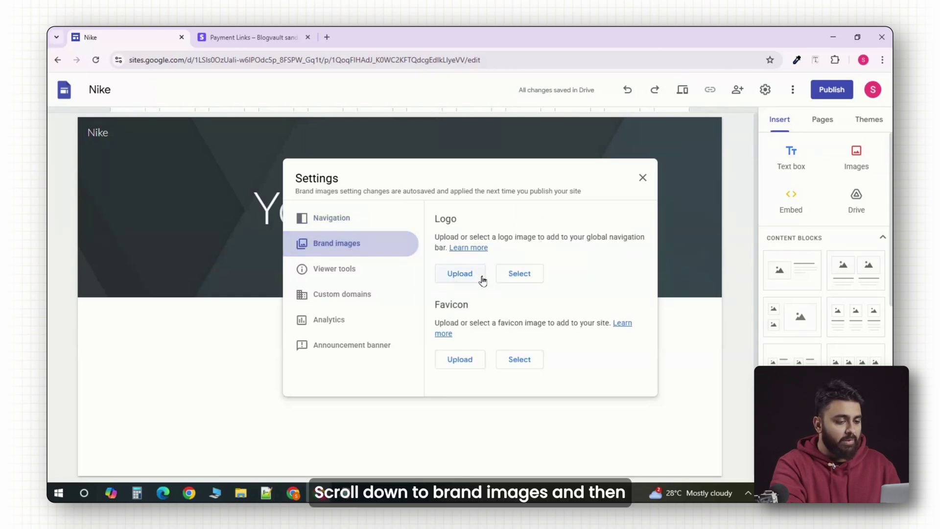
click(460, 273)
scroll(470, 282, down, 5)
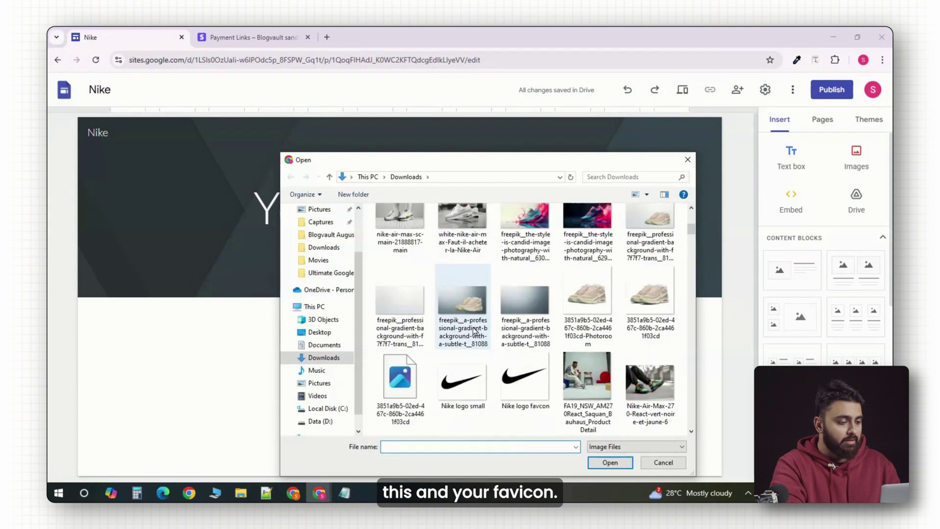
double_click(472, 360)
scroll(487, 327, down, 2)
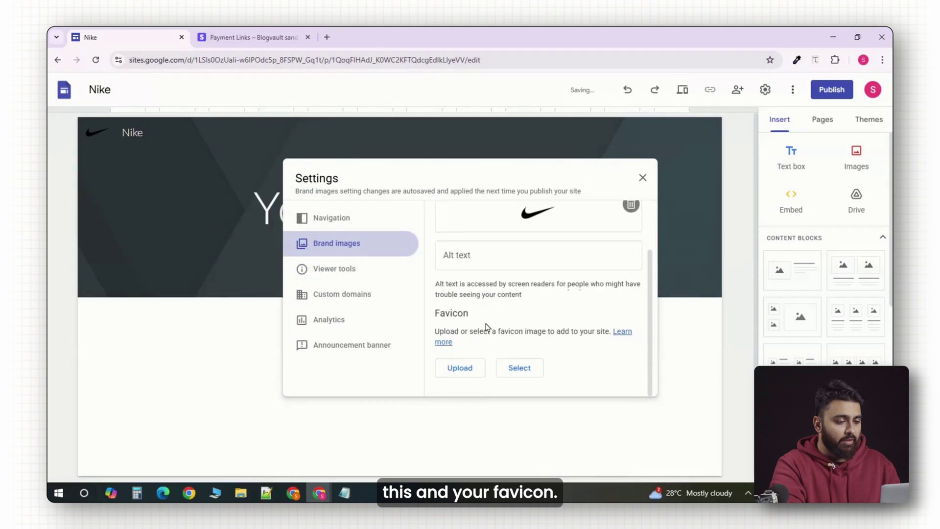
click(460, 368)
scroll(491, 351, down, 5)
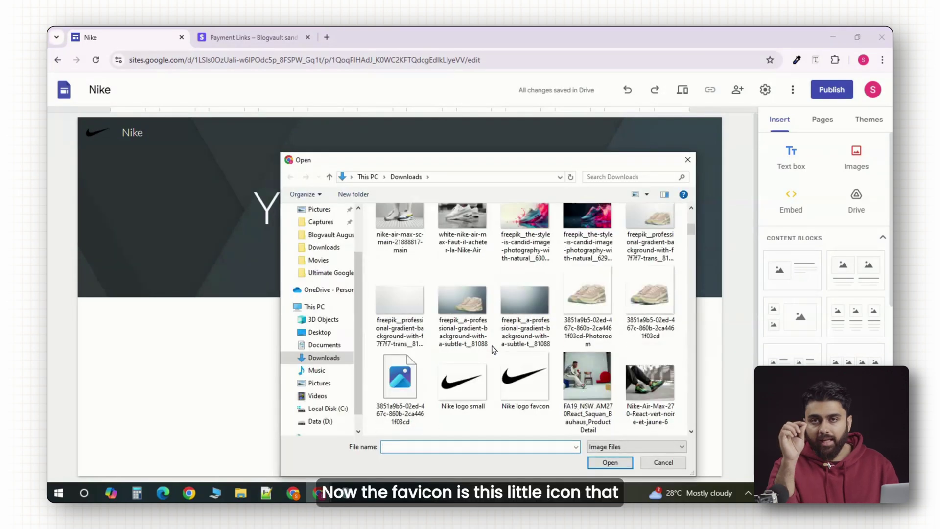
double_click(514, 376)
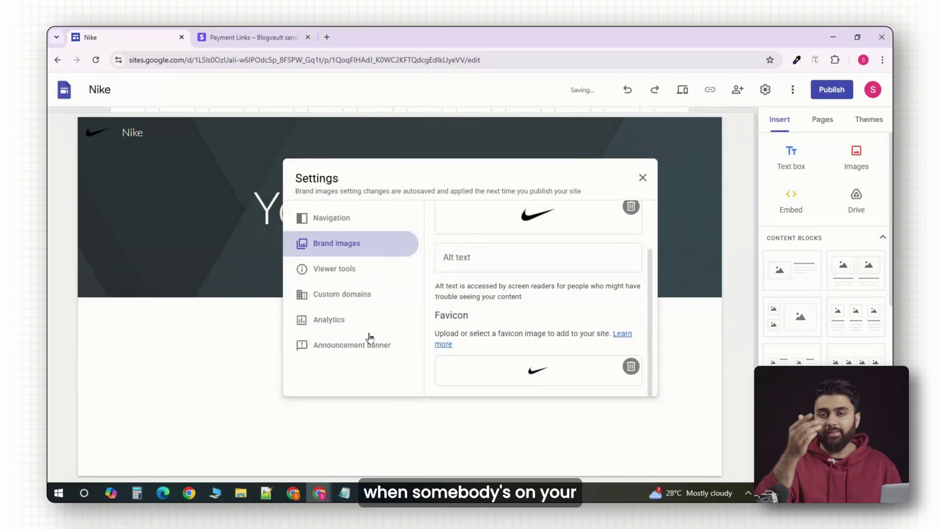
scroll(637, 311, up, 3)
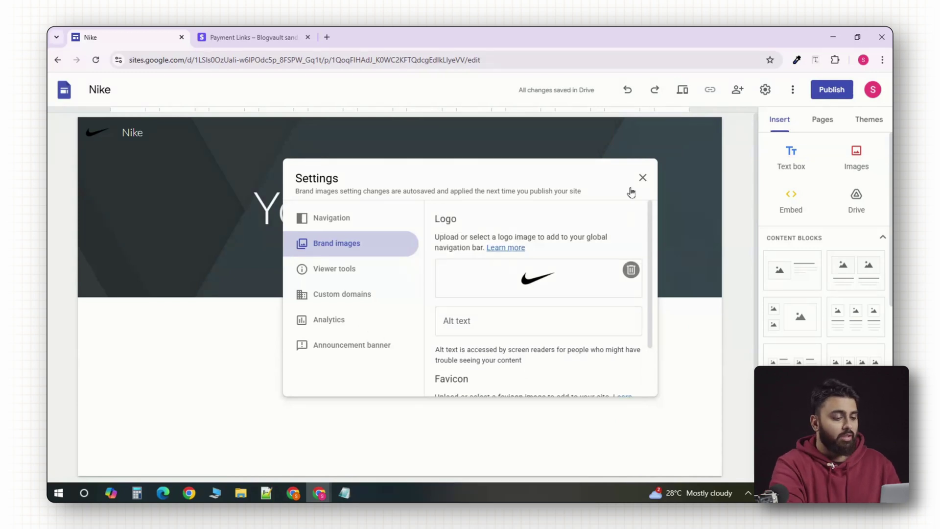
click(643, 178)
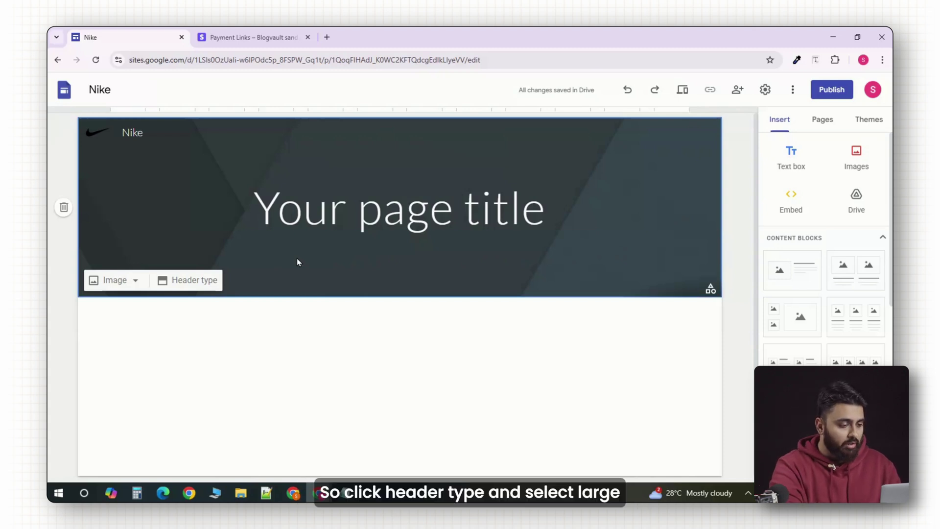
Set the Air Jordan banner as the header background with a full-height cover layout.
click(136, 283)
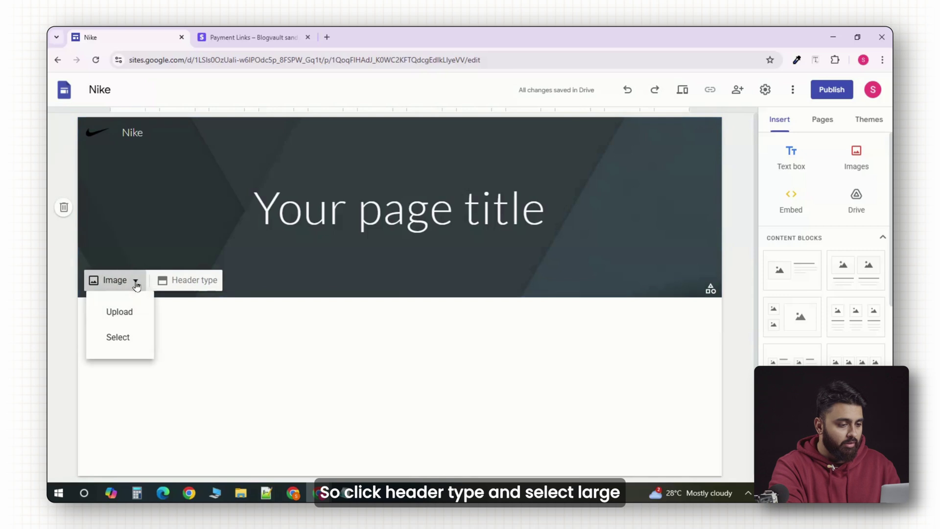
click(130, 318)
click(459, 270)
double_click(458, 271)
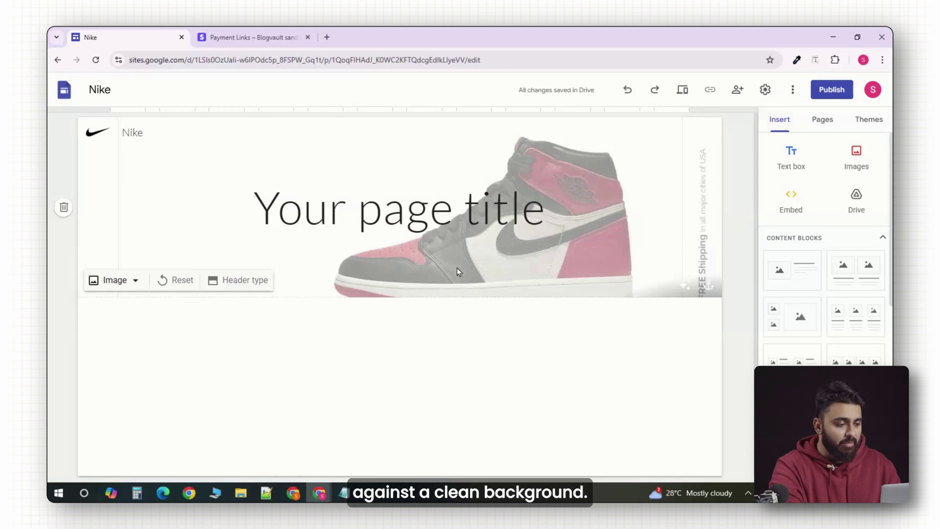
click(231, 280)
click(118, 276)
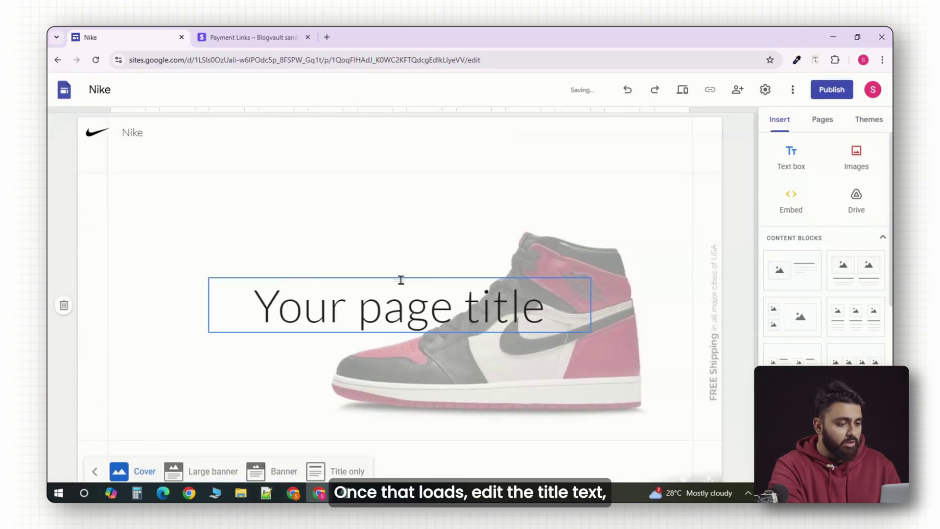
Paste the subheading text into the hero text box.
scroll(682, 384, down, 2)
scroll(682, 384, up, 2)
scroll(545, 299, down, 1)
drag(591, 252, 440, 253)
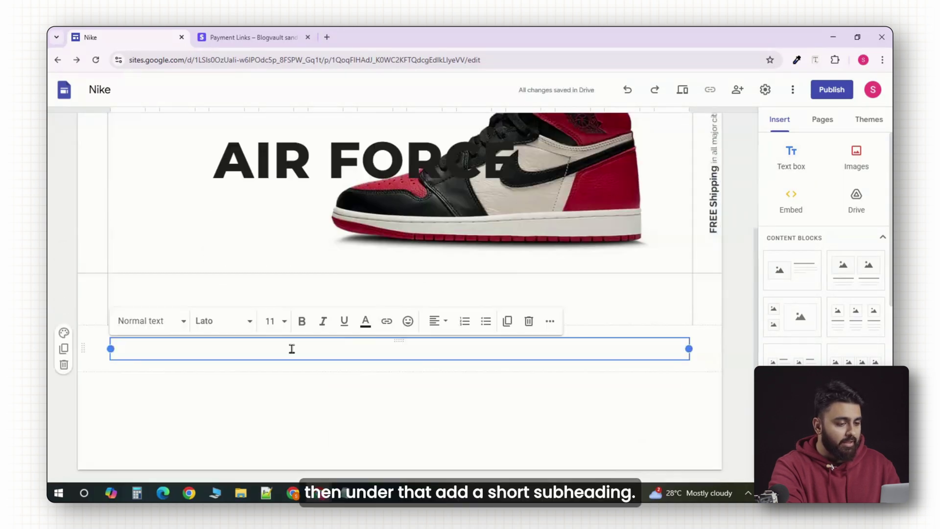
text(Designed with performance in mind, built for presence. Engineered to feel light.)
key(ctrl+a)
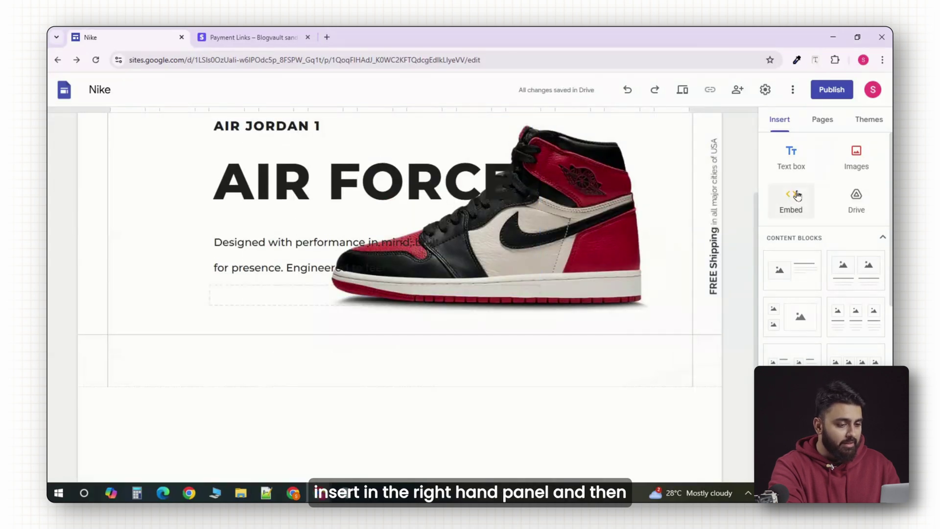
Paste the Stripe payment-link button HTML into a new Embed code box.
click(792, 197)
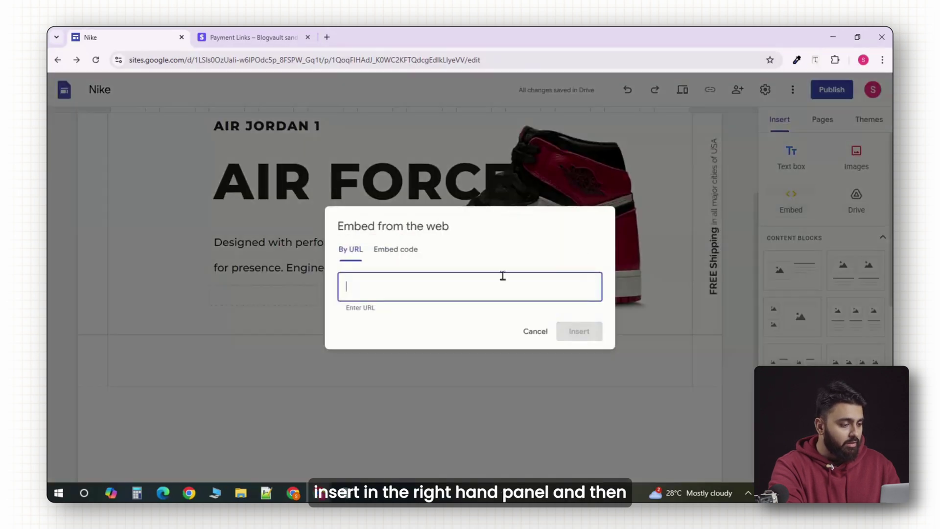
click(408, 259)
key(ctrl+v)
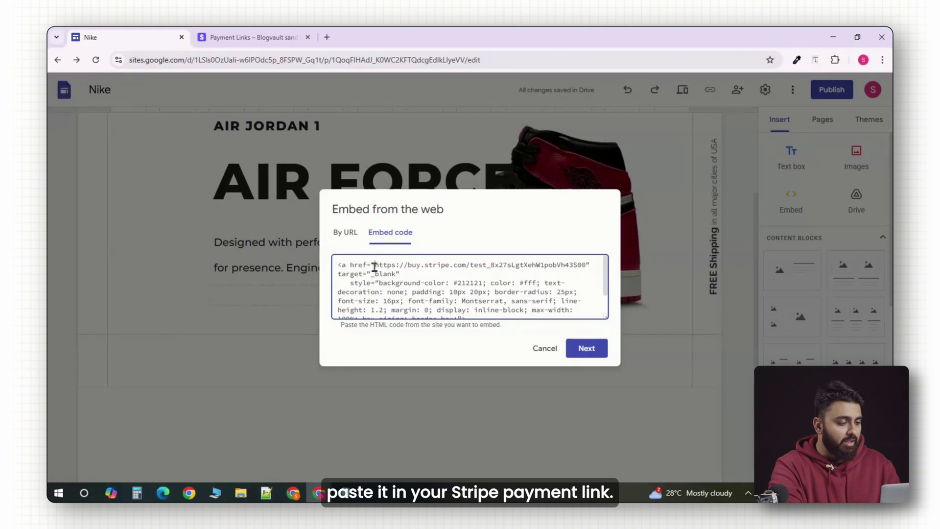
drag(379, 266, 587, 265)
click(351, 284)
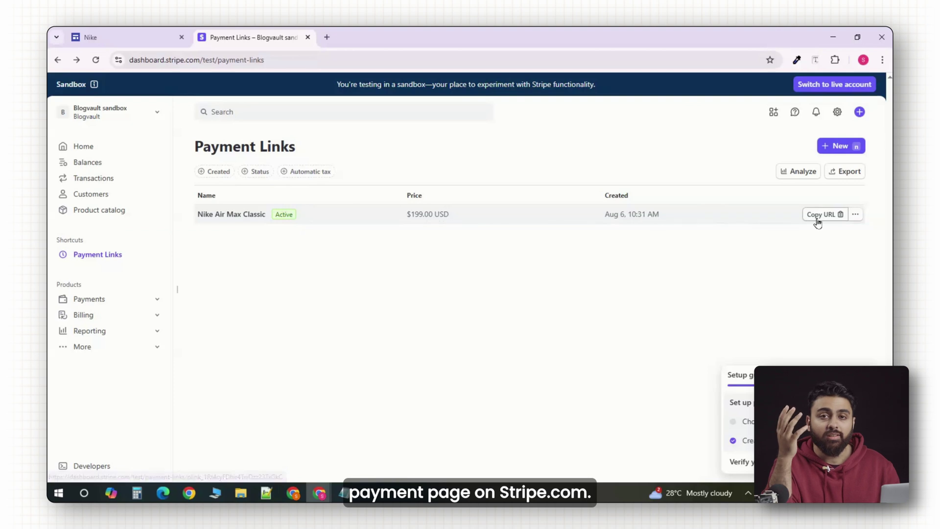
Copy the payment link URL from Stripe and preview the embedded BUY NOW button.
click(815, 216)
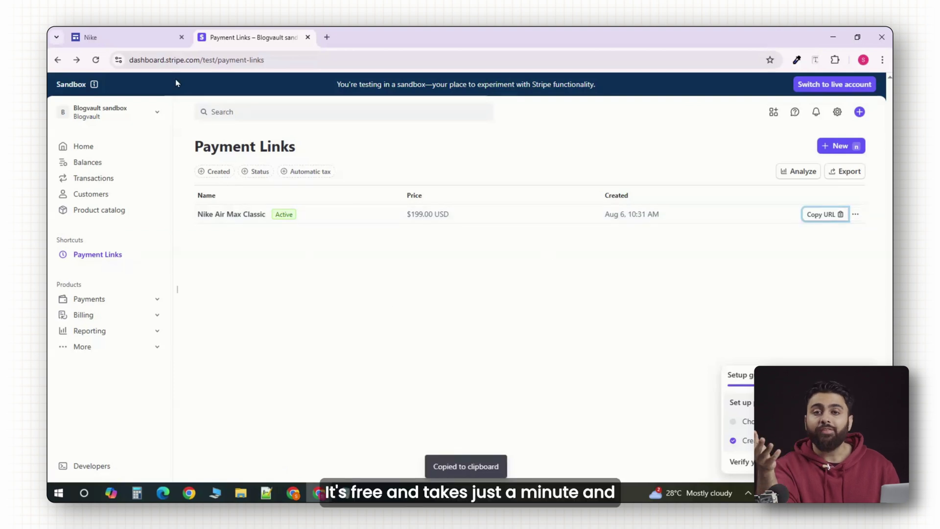
click(90, 37)
scroll(489, 294, down, 3)
click(587, 348)
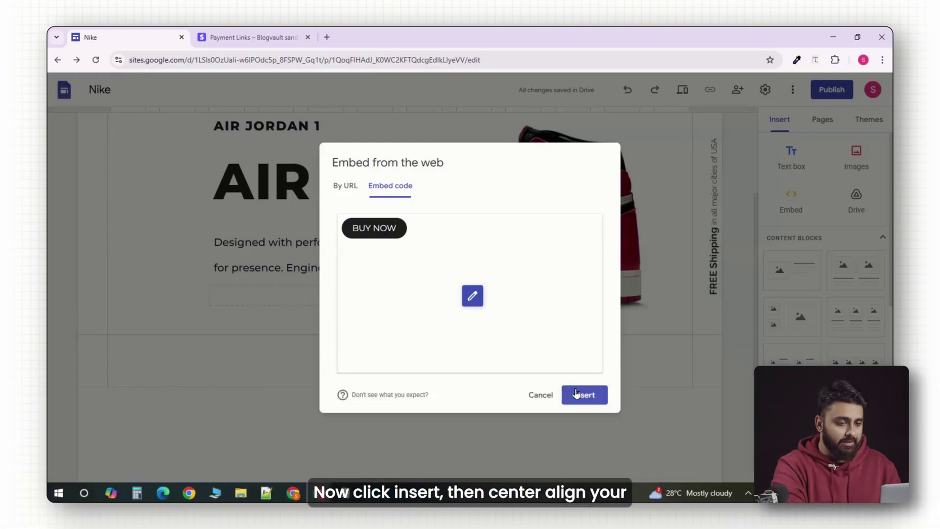
Insert the BUY NOW embed as one row under the hero paragraph, shifting the text group left.
click(581, 394)
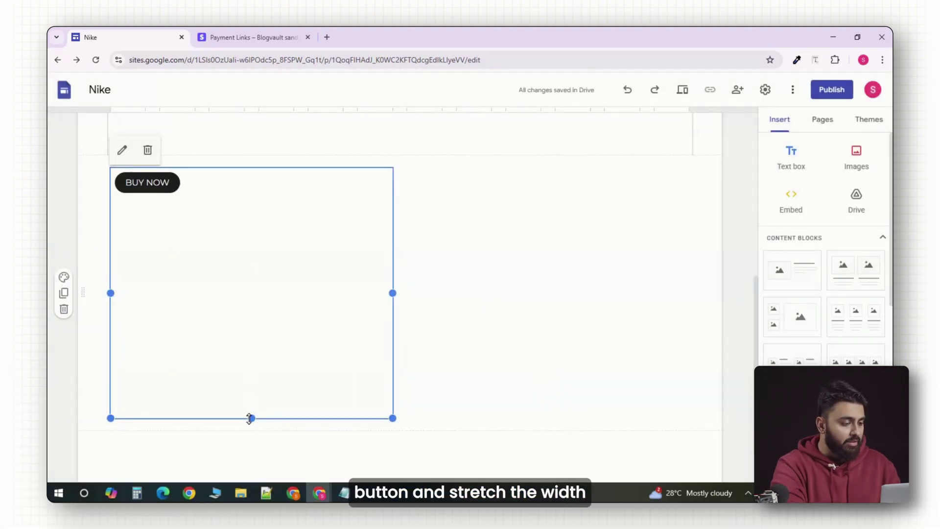
drag(250, 412, 250, 212)
drag(189, 347, 268, 264)
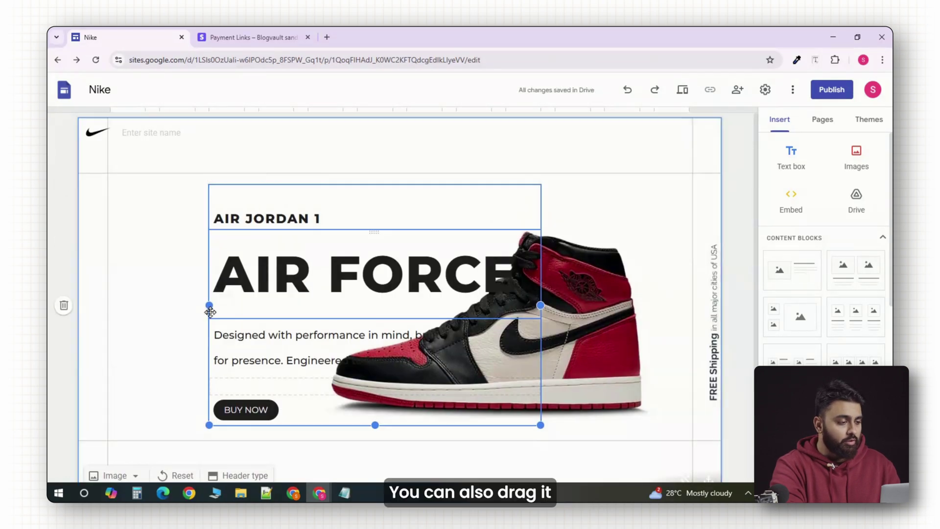
drag(209, 306, 110, 304)
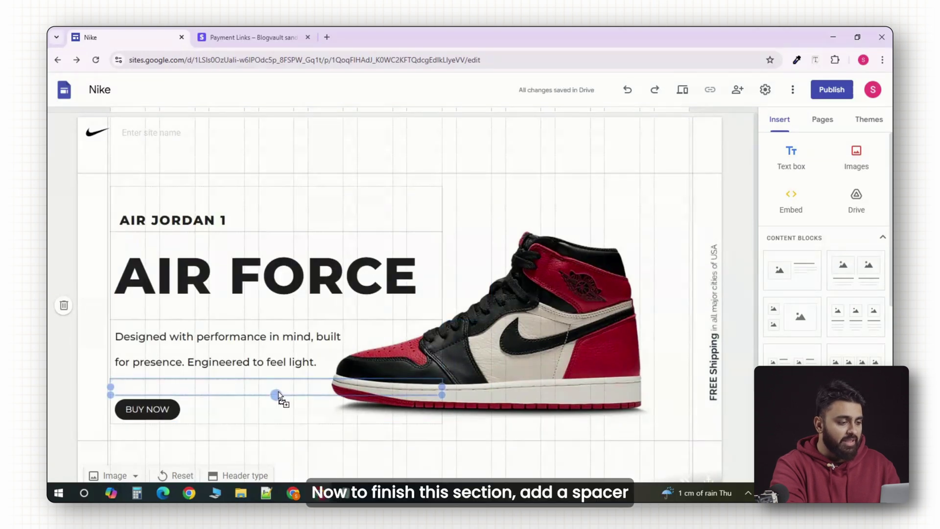
click(278, 392)
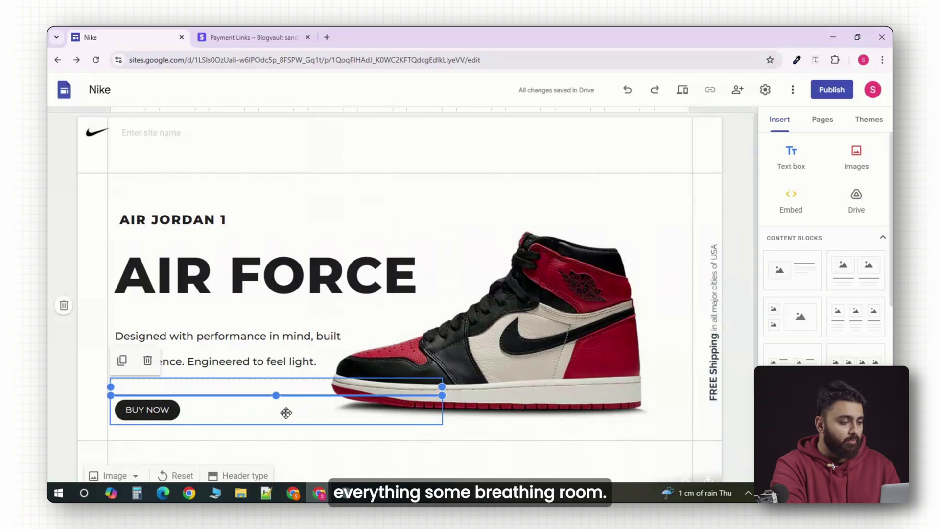
scroll(318, 440, down, 3)
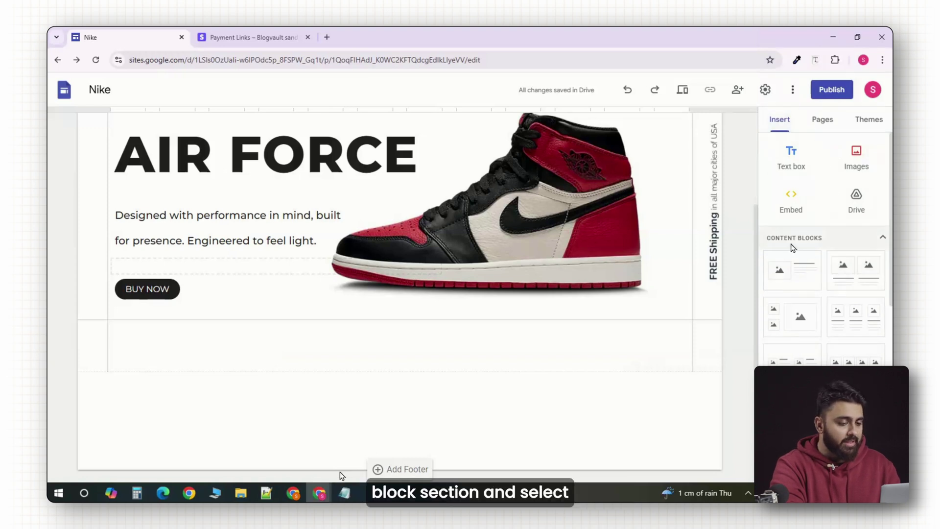
Insert a three-column image-and-text block and upload the white sneaker photo to the first column.
click(847, 326)
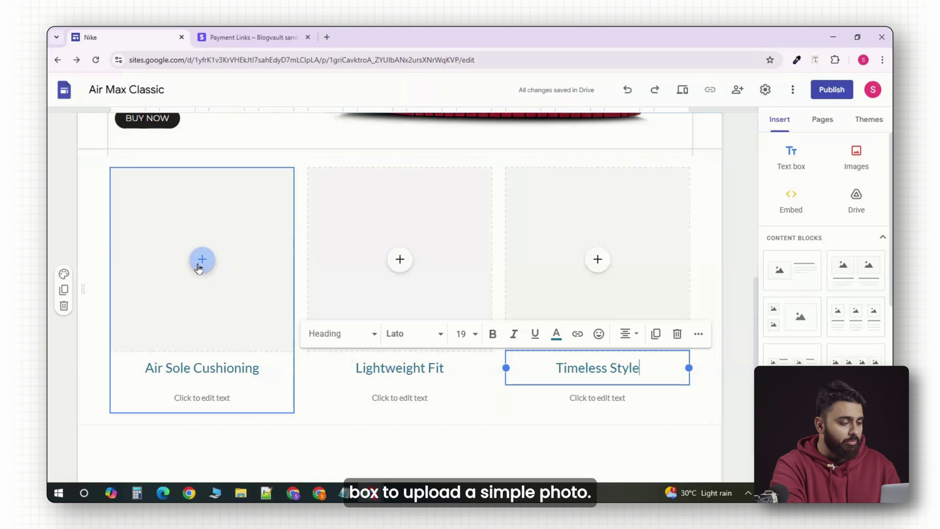
click(200, 264)
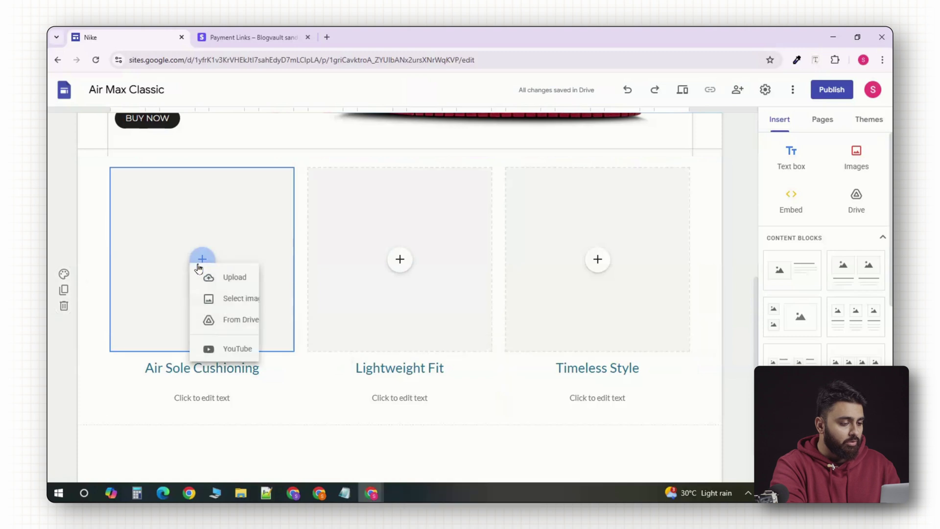
click(220, 296)
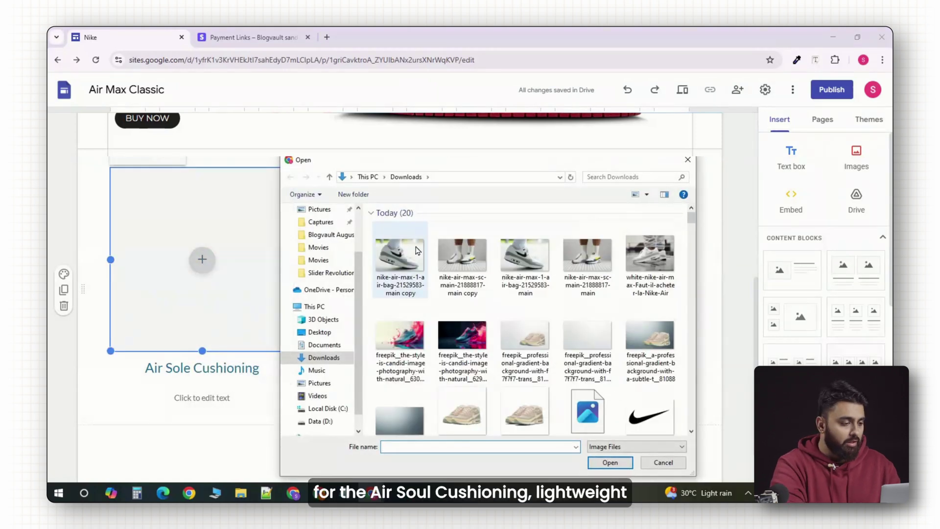
click(650, 255)
click(610, 462)
Add sneaker photos to the second and third feature columns.
click(400, 259)
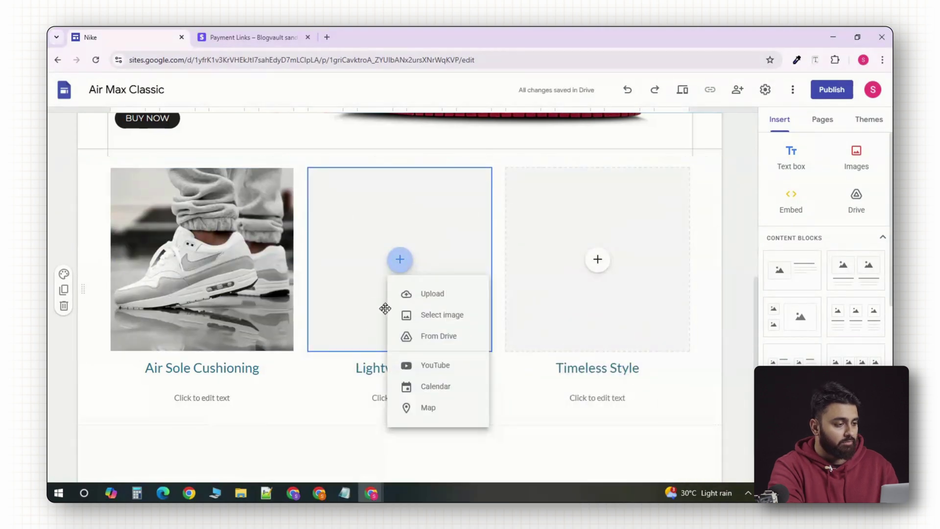
click(433, 293)
click(472, 377)
click(609, 465)
click(598, 259)
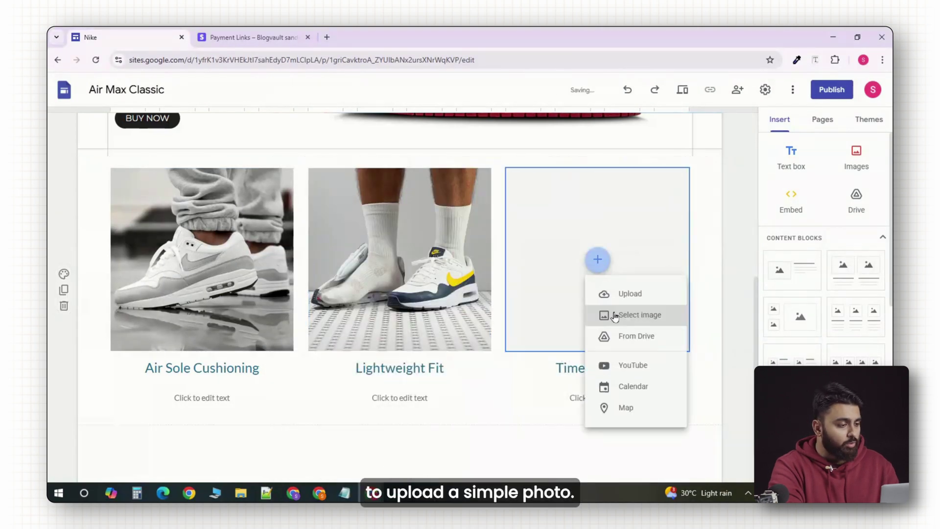
click(620, 316)
key(Escape)
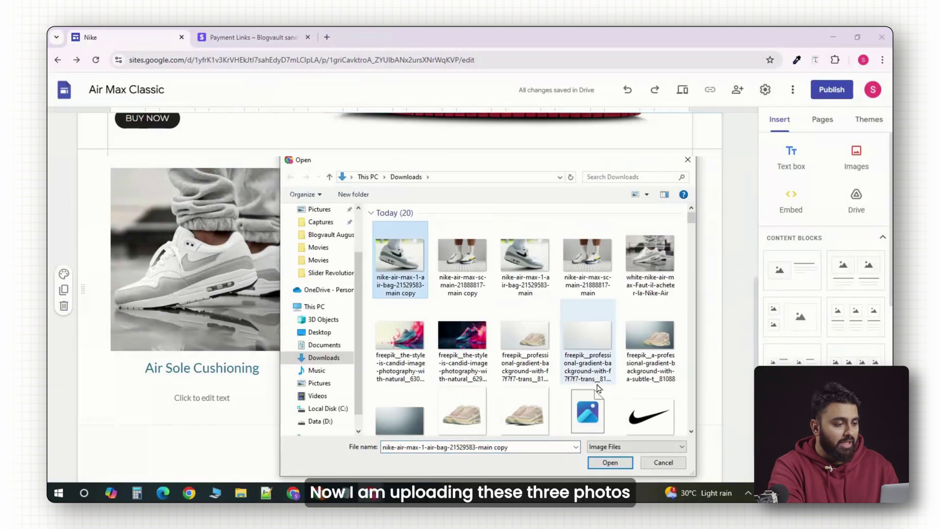
double_click(531, 263)
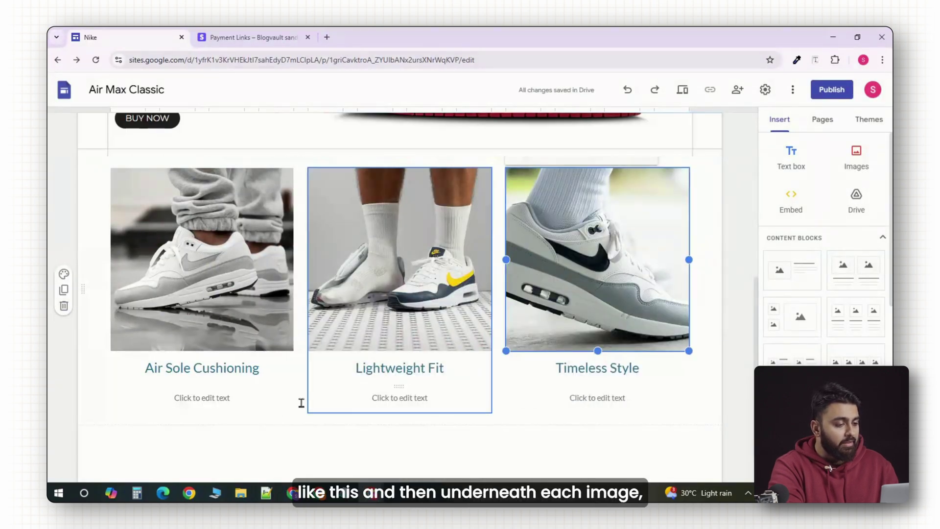
Add captions under the three feature photos, pasting the second caption's text.
click(218, 398)
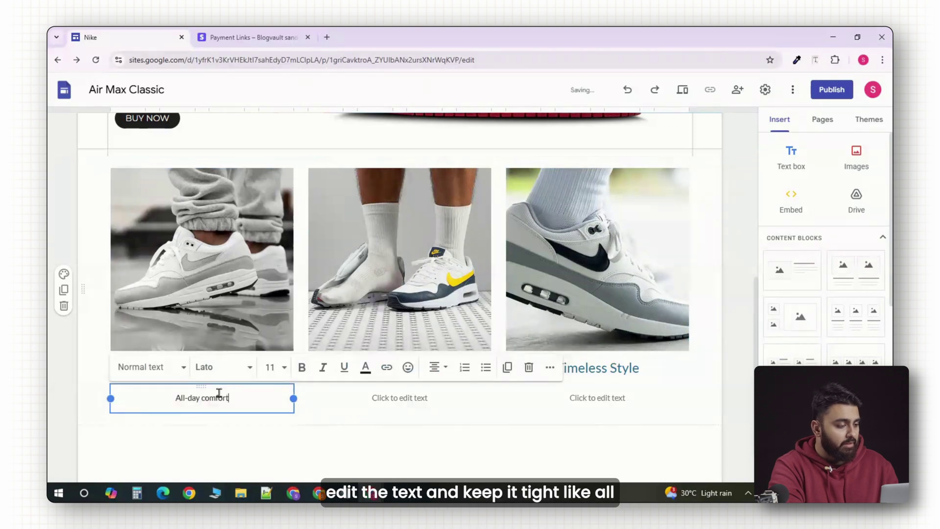
click(382, 397)
key(ctrl+v)
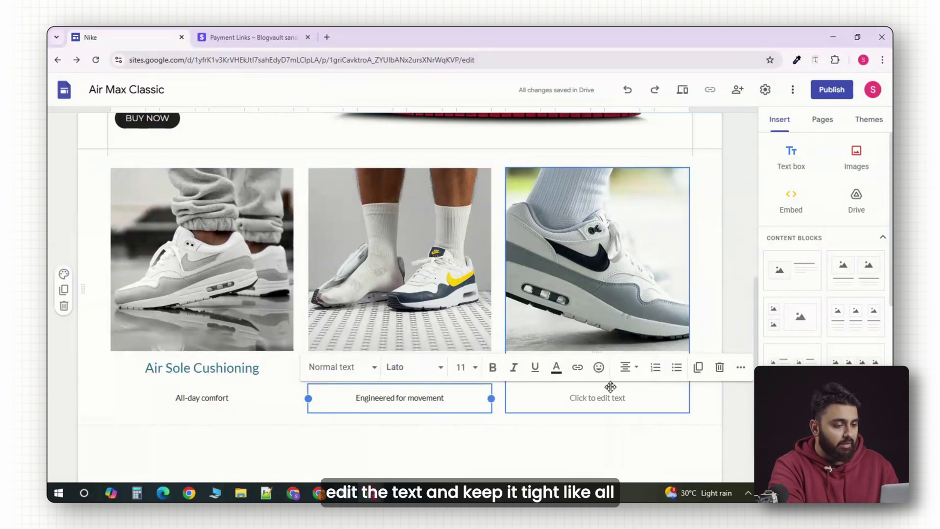
click(599, 397)
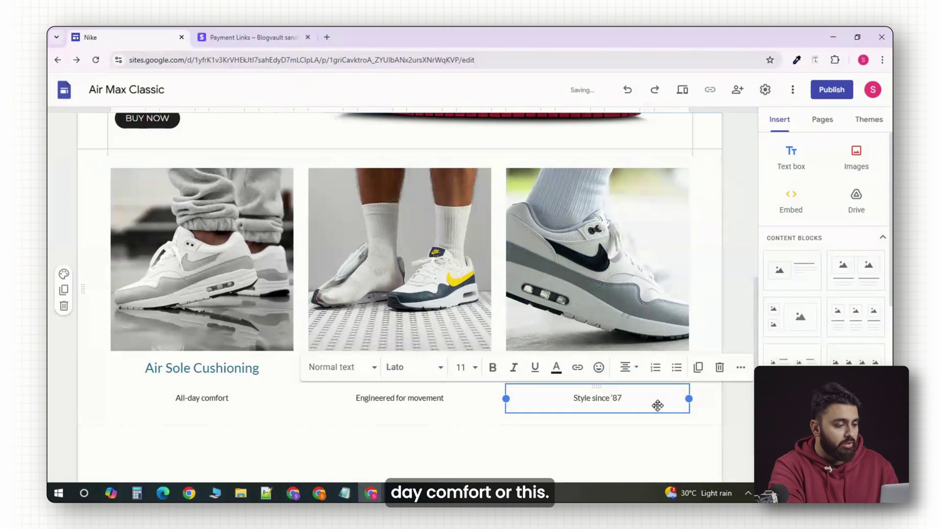
click(615, 438)
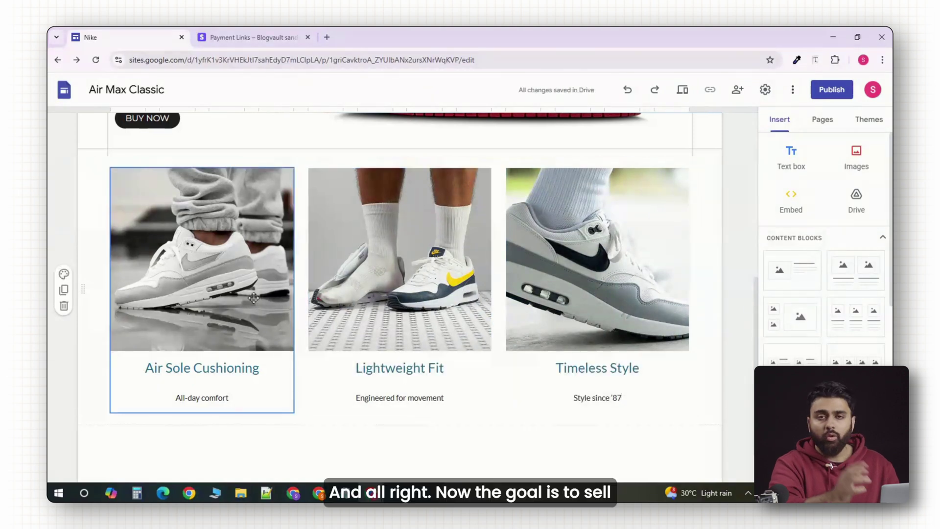
Change the Air Sole Cushioning heading font to Montserrat.
scroll(249, 296, down, 1)
click(222, 327)
click(183, 281)
click(248, 282)
scroll(249, 343, down, 5)
click(346, 405)
click(247, 281)
scroll(250, 367, down, 5)
click(255, 394)
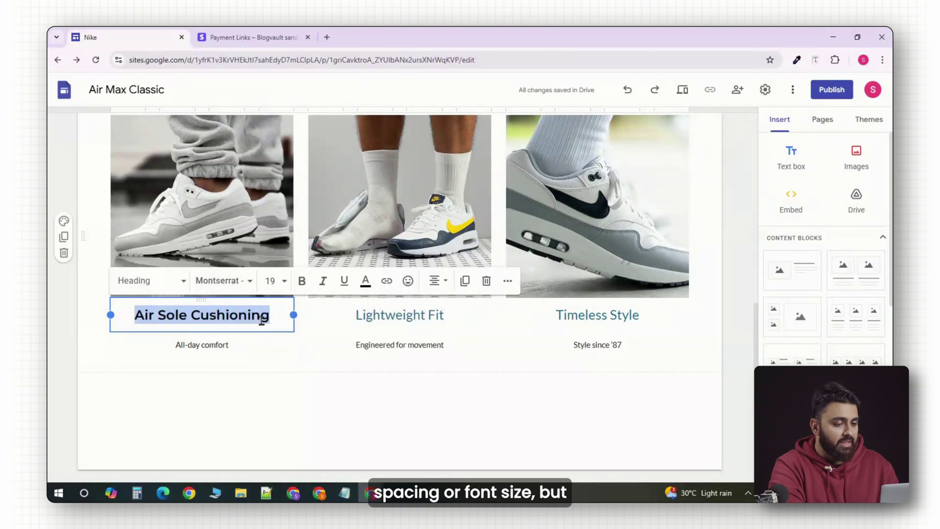
Apply a Montserrat weight to the All-day comfort caption.
click(202, 345)
click(247, 314)
click(345, 395)
click(258, 369)
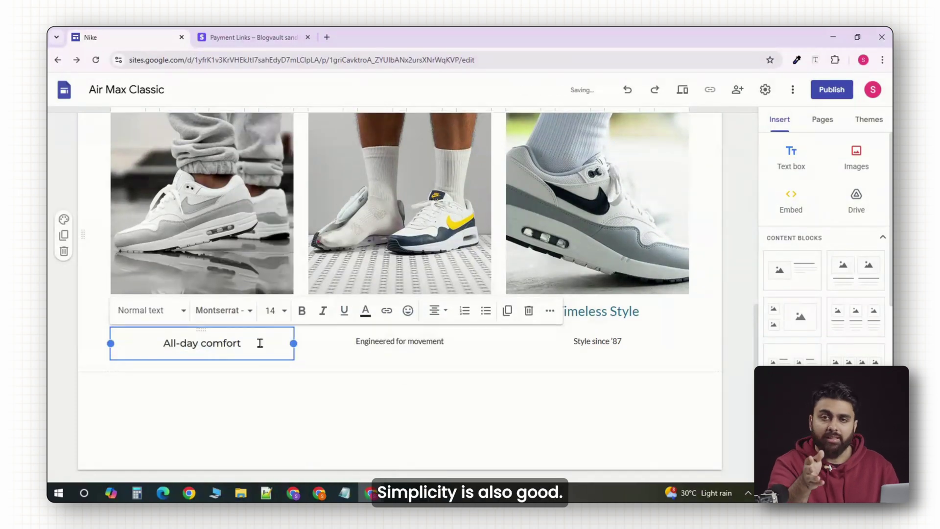
Make the Lightweight Fit heading Montserrat Semi Bold.
click(284, 319)
click(297, 325)
click(414, 277)
mouse_move(407, 413)
click(536, 408)
click(202, 311)
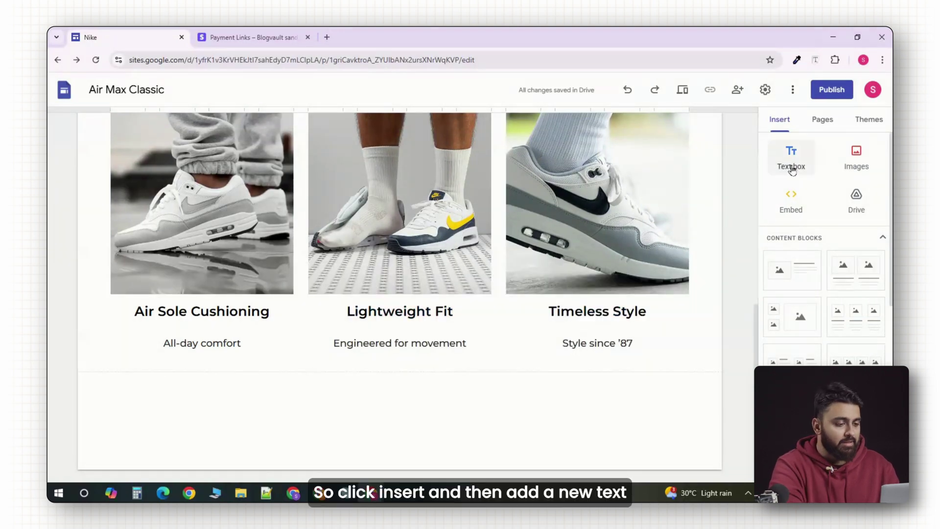
Add a centered 'Built to Move' heading in Montserrat Bold below the feature columns.
click(792, 167)
click(147, 321)
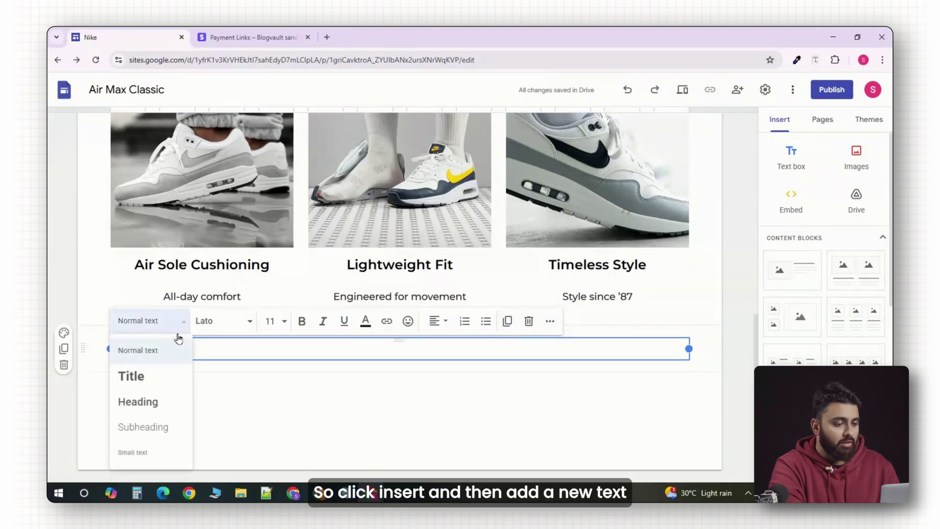
click(137, 400)
text(Built to Move)
click(437, 321)
click(421, 348)
drag(439, 352, 365, 352)
click(223, 321)
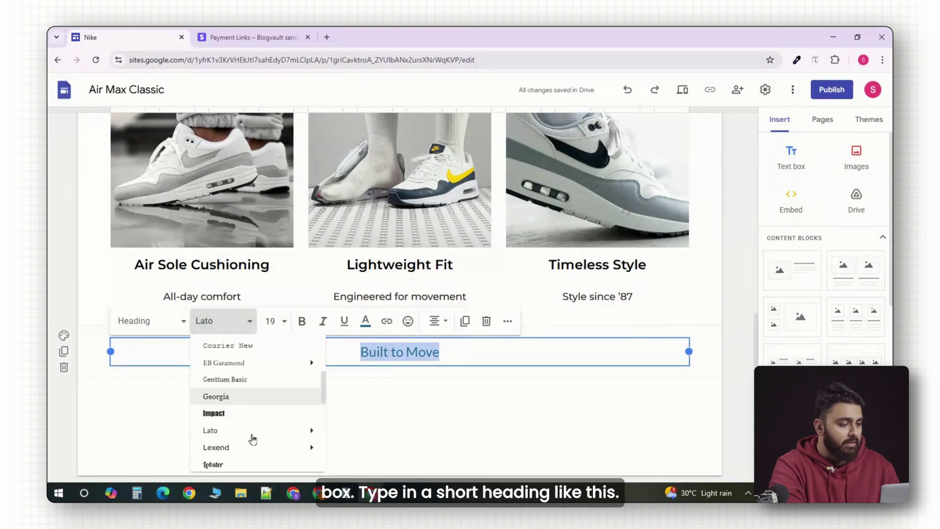
scroll(252, 437, down, 2)
mouse_move(248, 453)
click(346, 422)
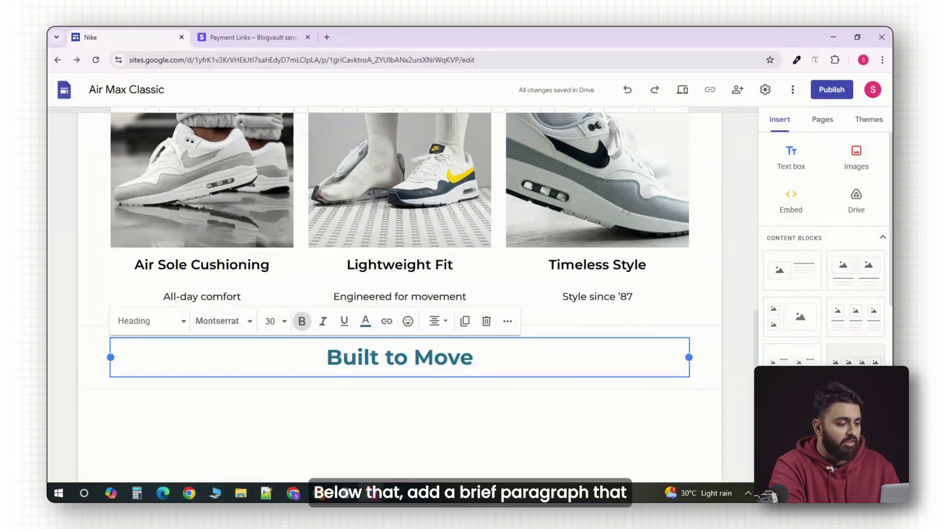
Paste the Air Max brand-story paragraph into a text box and give the section the soft gray background.
click(791, 157)
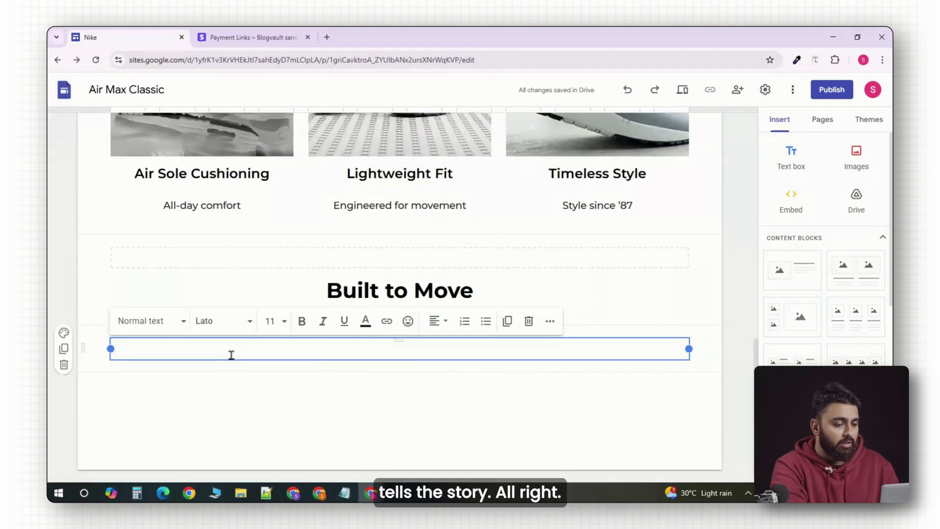
text(The Air Max isn’t just a shoe — it’s a legacy. Designed with performance in mind, built for presence. Engineered to feel light and stand tall.)
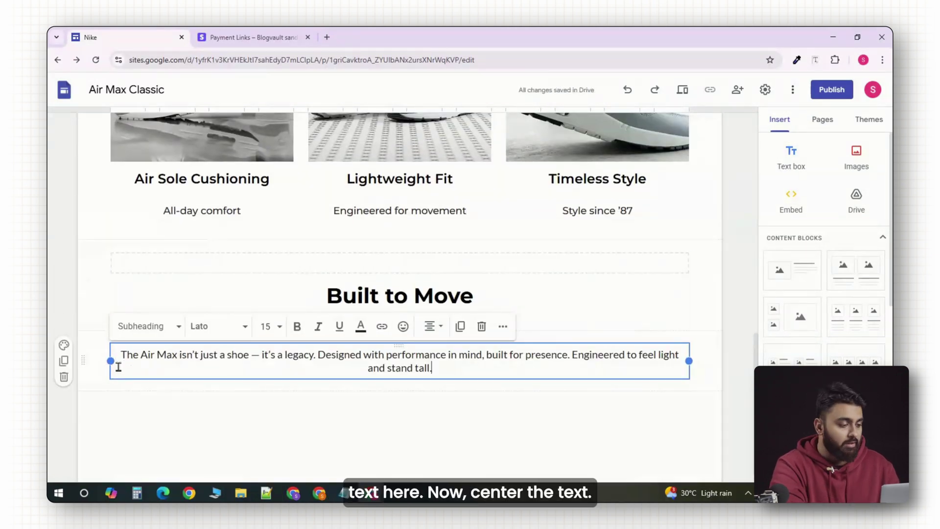
click(132, 386)
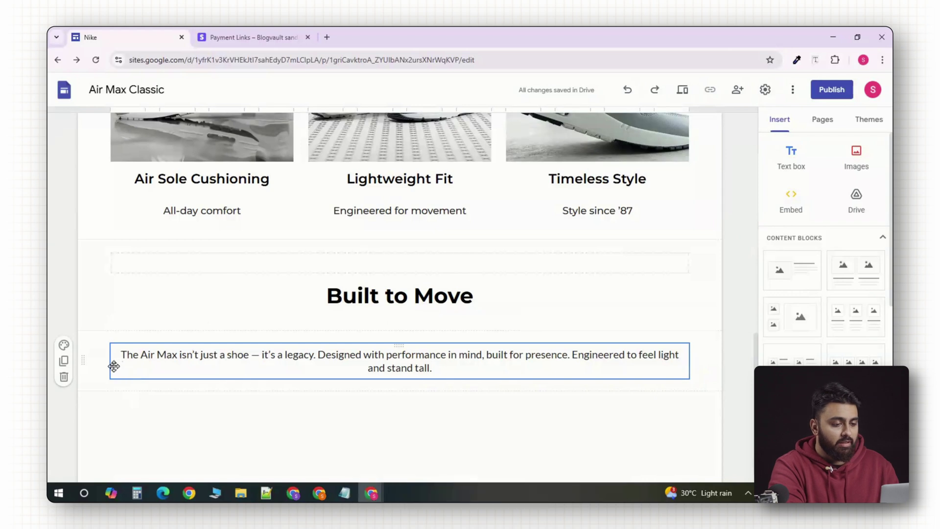
drag(113, 362, 122, 319)
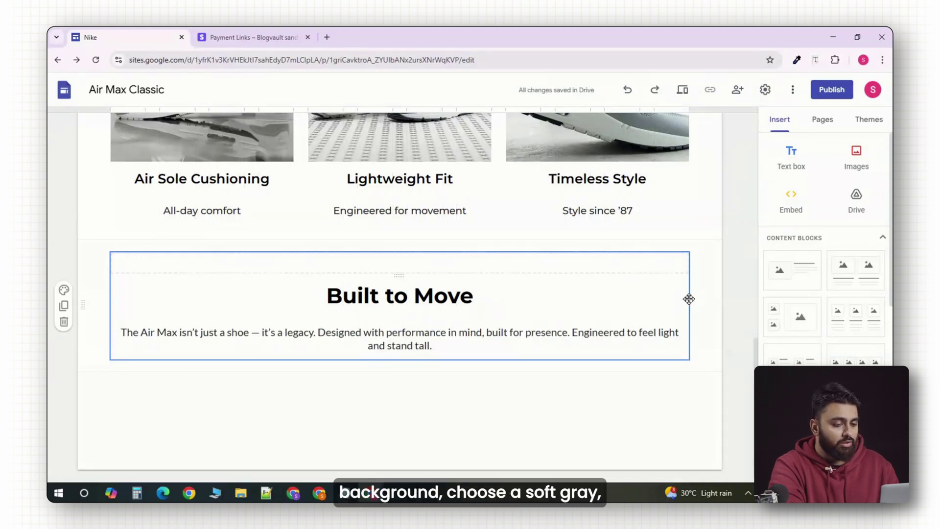
click(63, 278)
click(130, 337)
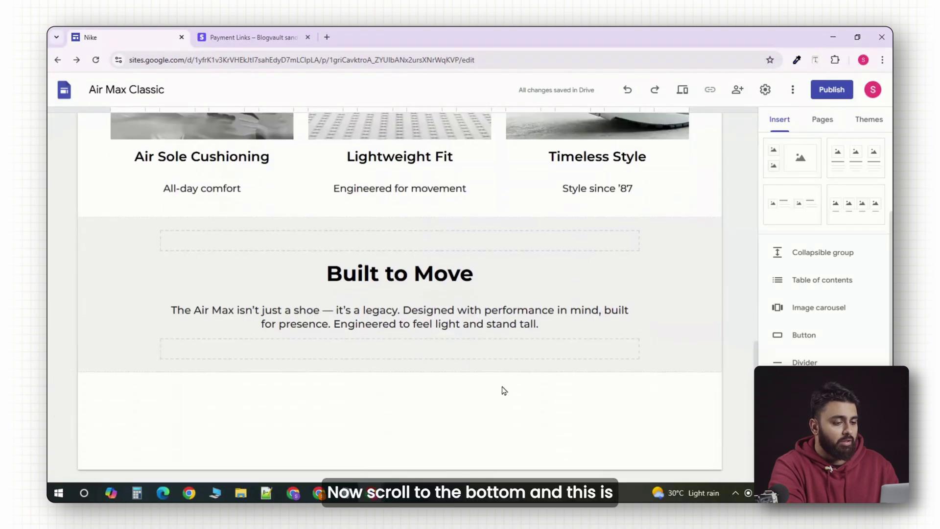
Add a footer with a three-column layout and upload the swoosh logo into the left column.
click(402, 465)
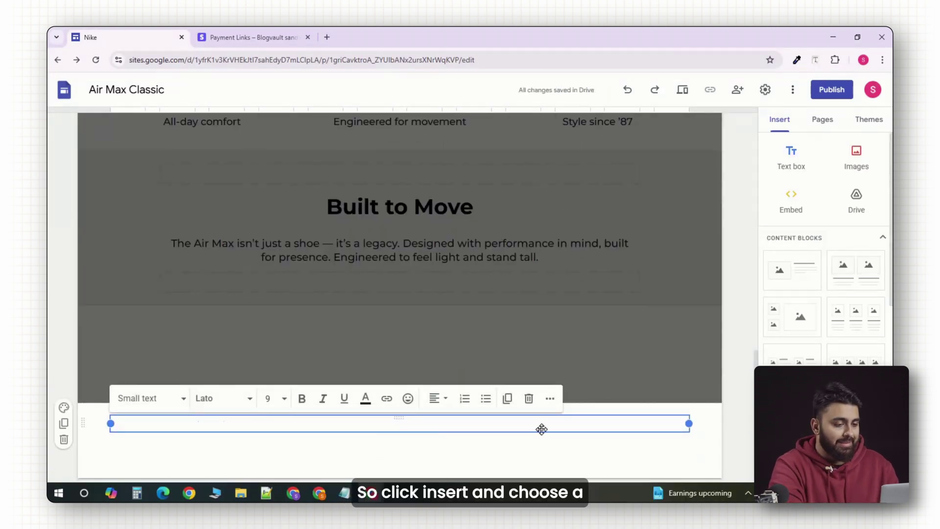
click(851, 325)
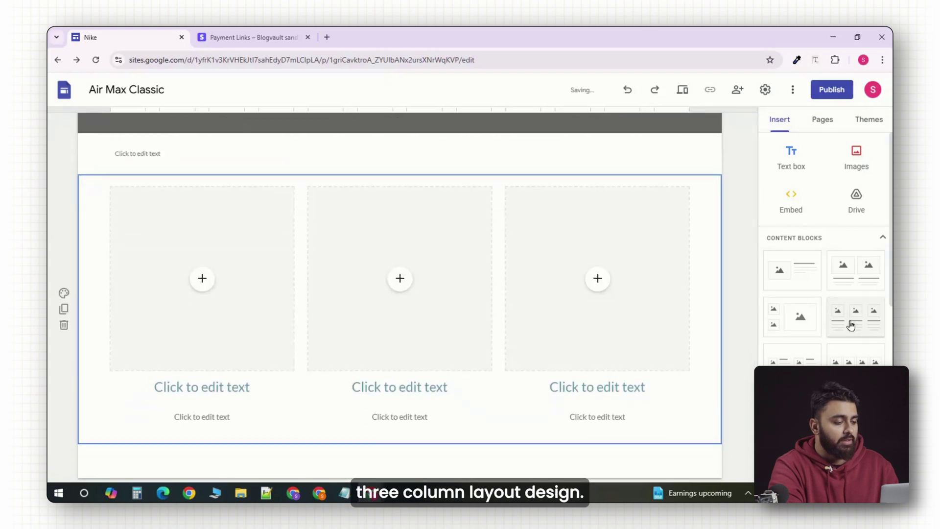
scroll(330, 348, up, 2)
scroll(336, 353, down, 2)
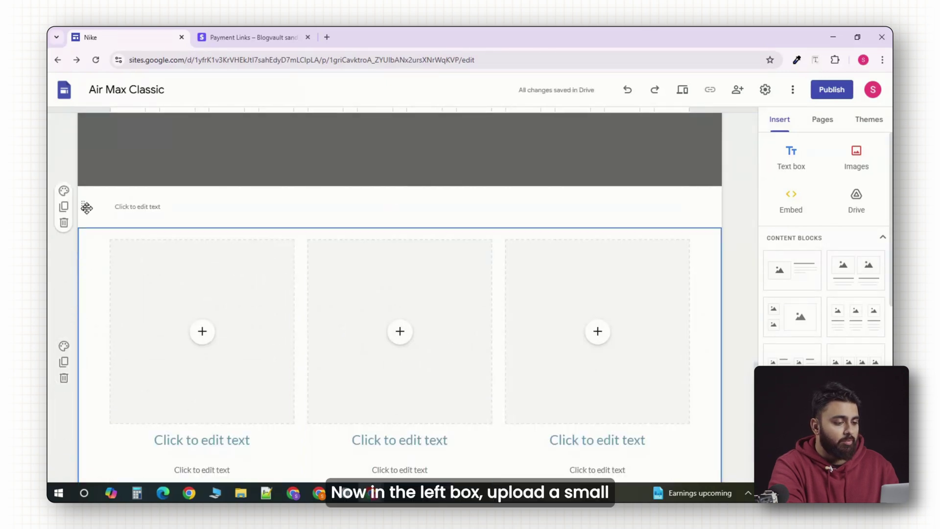
click(201, 289)
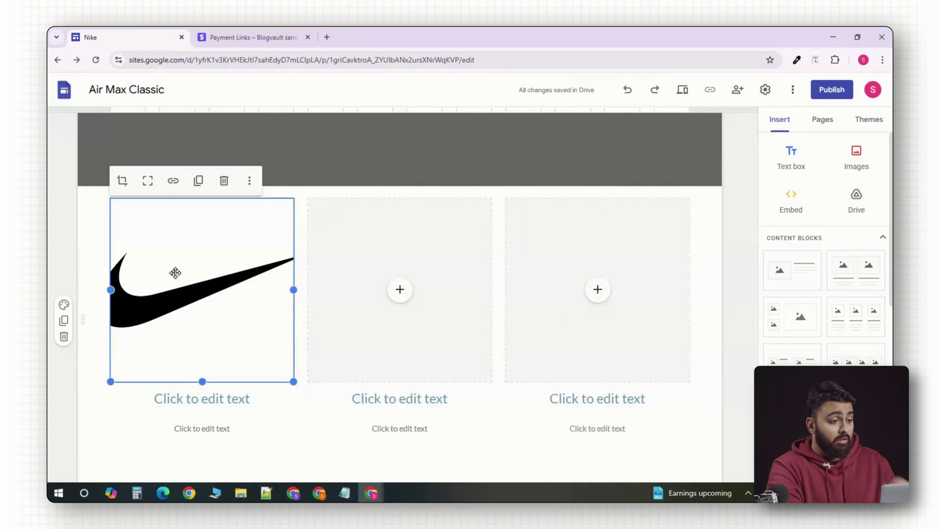
click(282, 357)
Make the centre column's support email a clickable mailto link and delete the empty image placeholder.
click(417, 399)
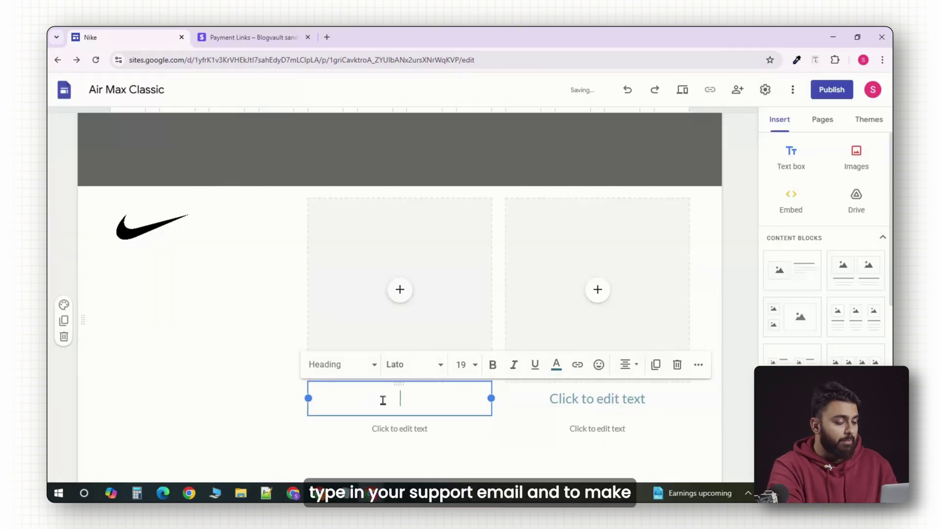
triple_click(470, 402)
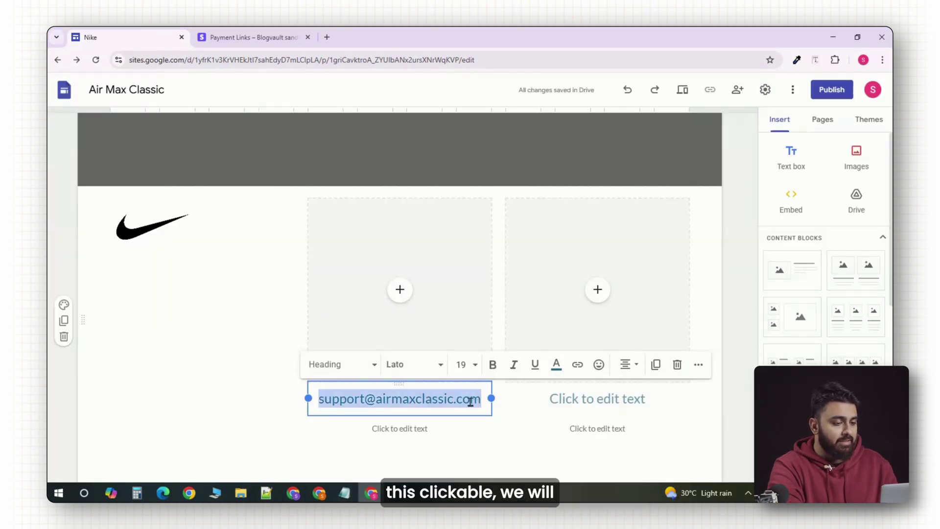
click(579, 366)
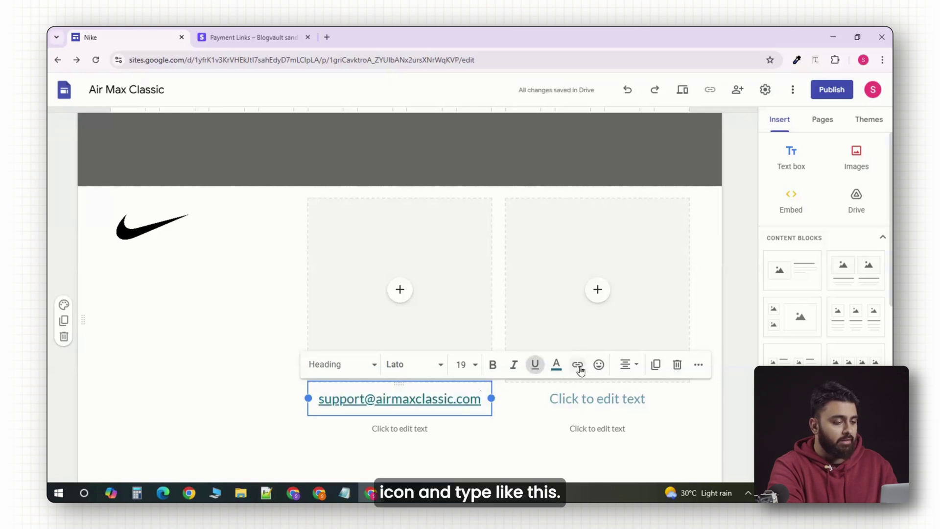
click(579, 366)
click(490, 367)
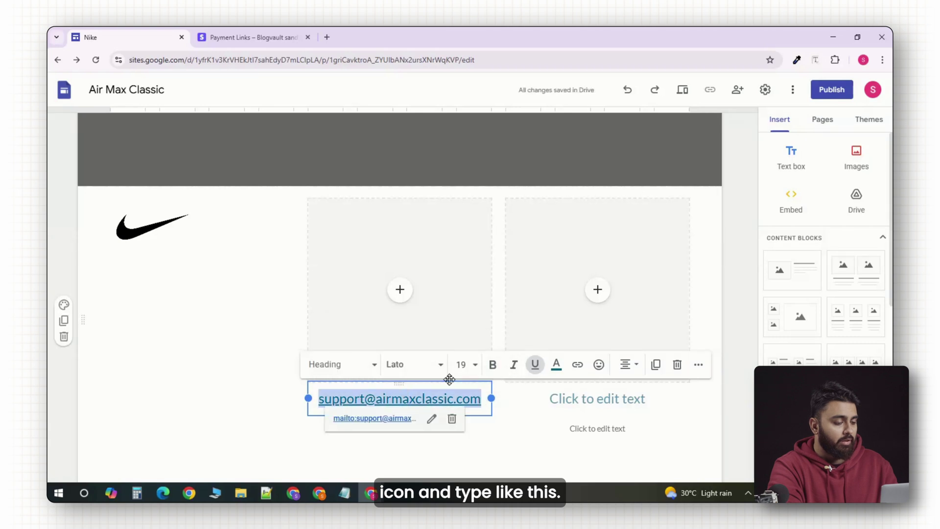
click(466, 259)
key(Delete)
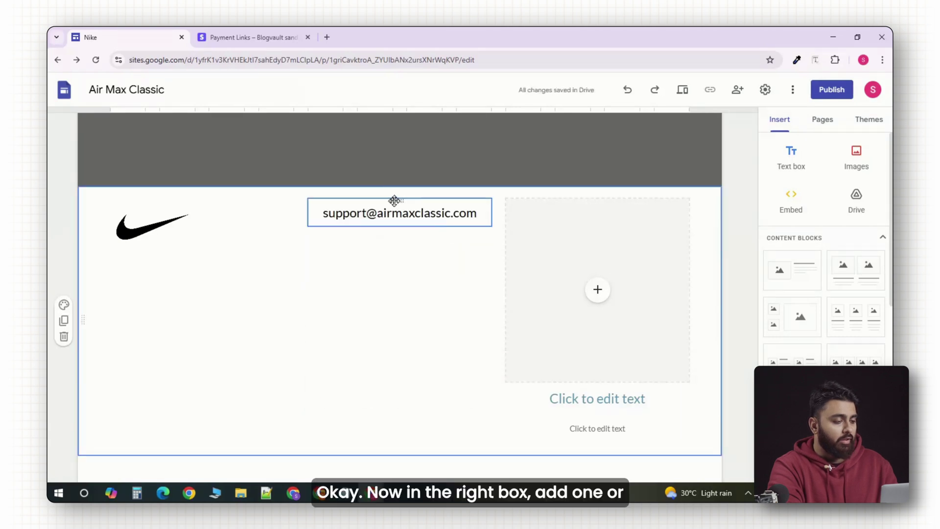
Insert Social links with custom X and Instagram icons.
scroll(803, 304, down, 3)
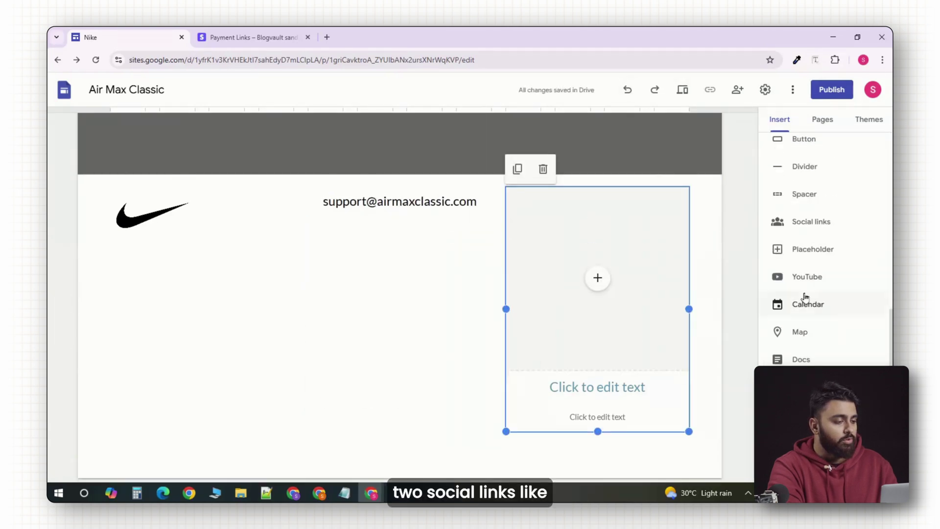
click(804, 259)
click(376, 218)
click(381, 237)
double_click(400, 253)
click(377, 266)
click(384, 289)
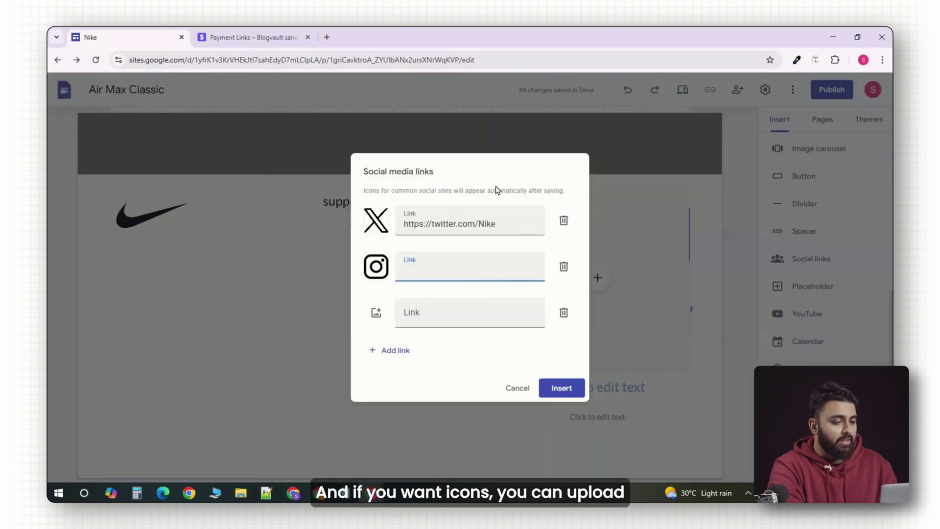
click(558, 386)
Make the social icons medium size without circle outlines, narrow them, and move them into the right column.
click(207, 390)
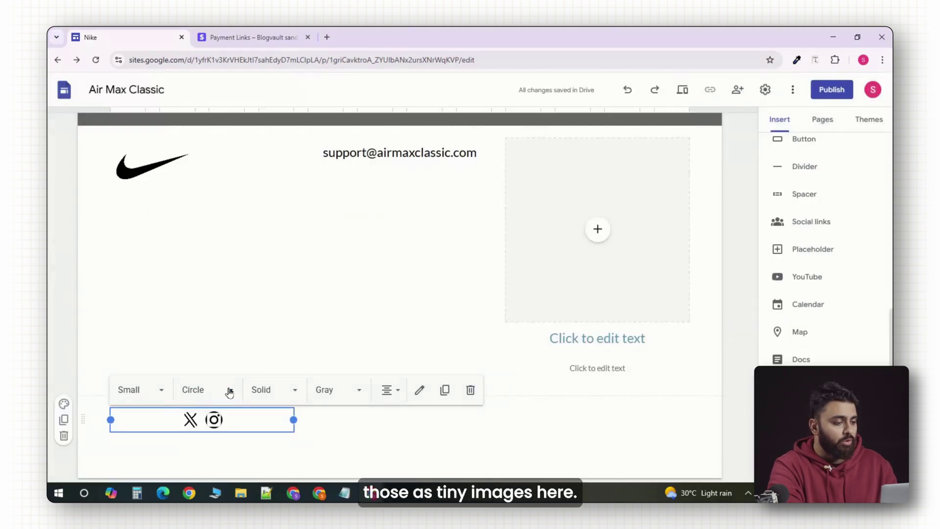
click(205, 315)
click(153, 344)
click(391, 395)
click(386, 465)
drag(293, 423, 226, 420)
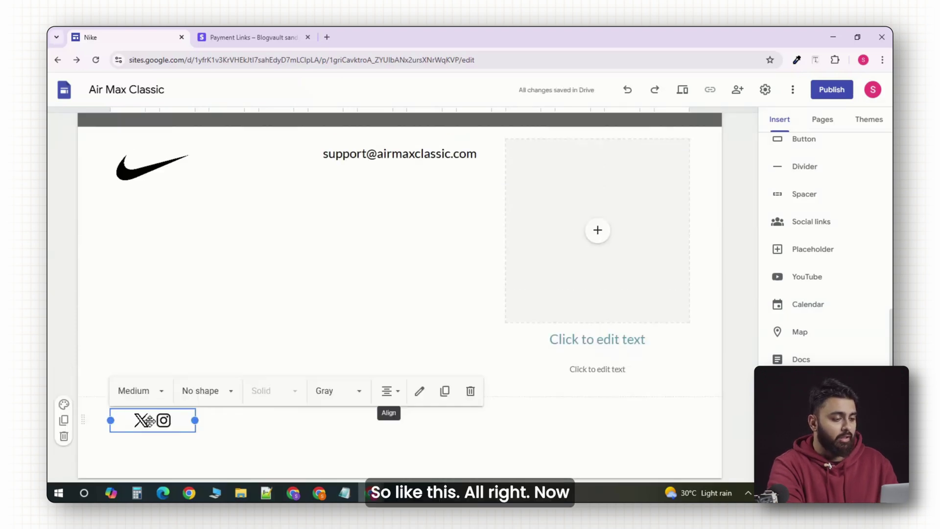
drag(149, 420, 599, 420)
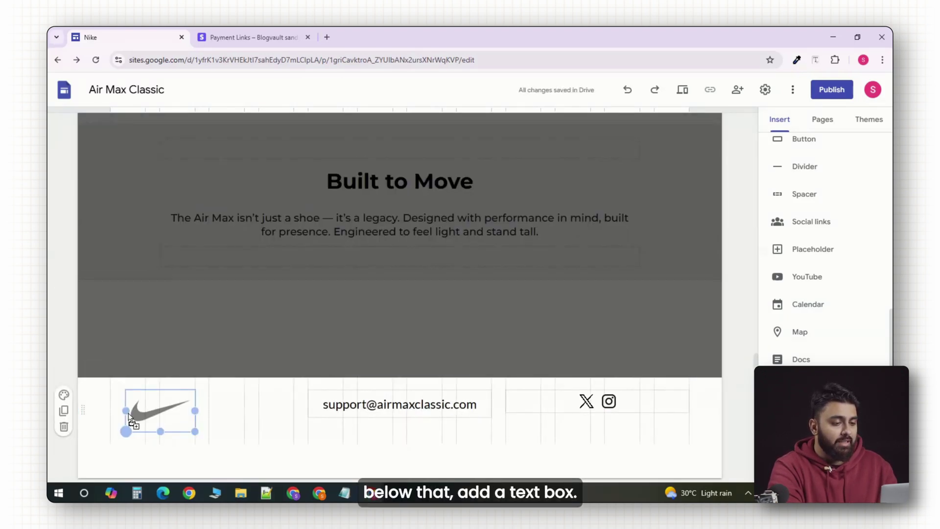
Set the copyright line text box to Subheading style.
click(147, 397)
click(137, 439)
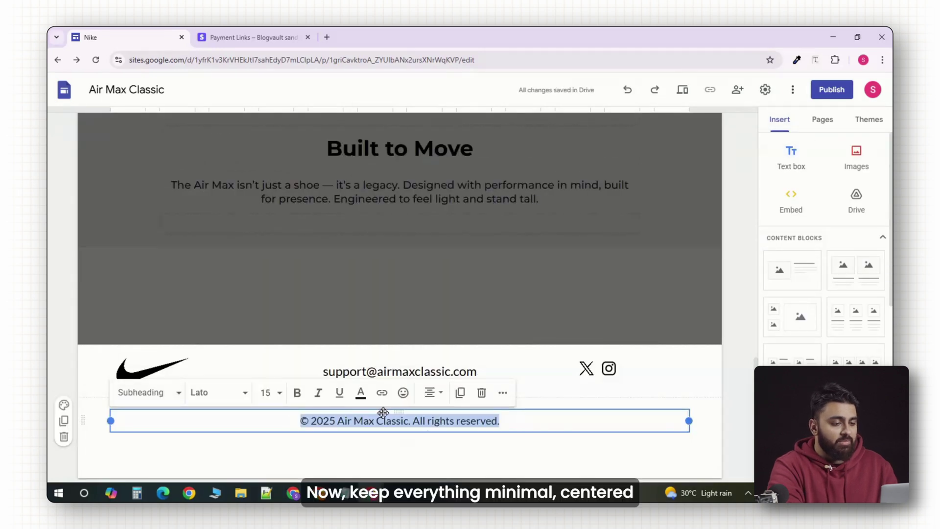
click(402, 442)
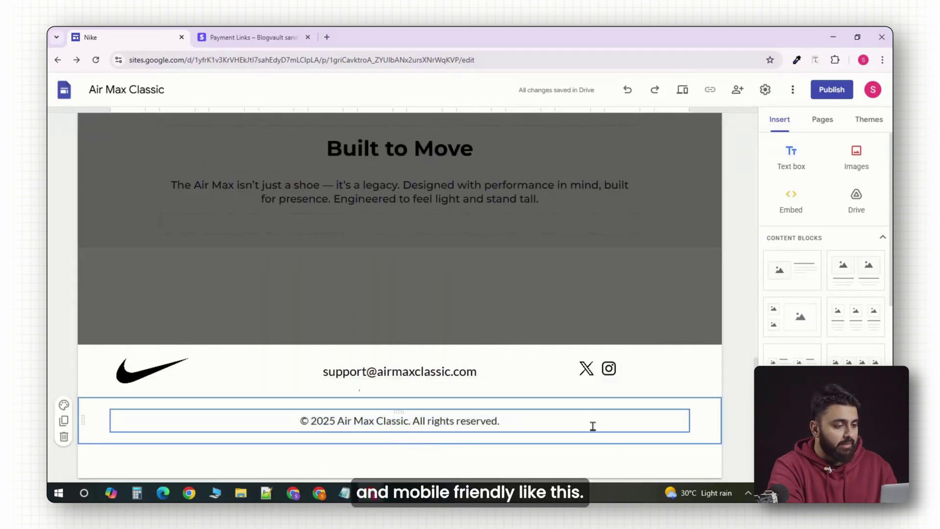
scroll(698, 361, up, 2)
Preview the site in phone view, then publish it at the airmax-classic web address.
scroll(699, 361, down, 2)
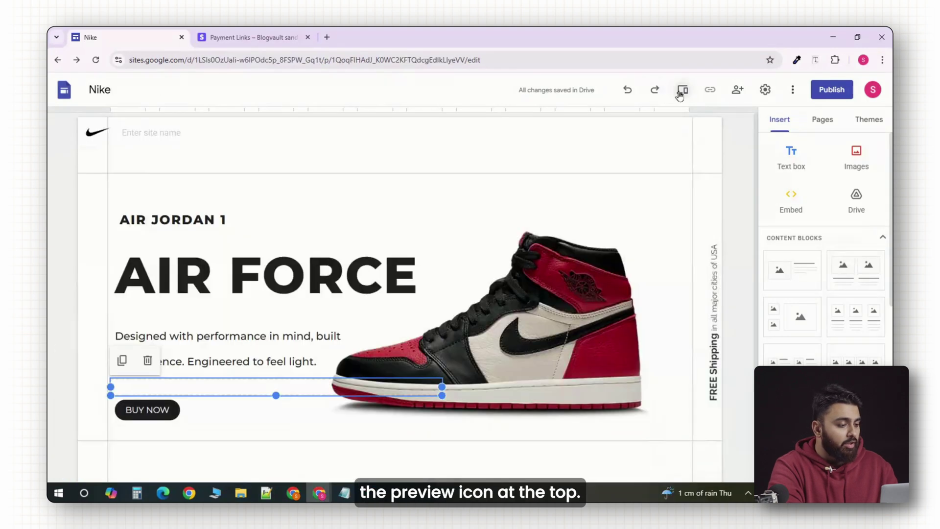
click(681, 91)
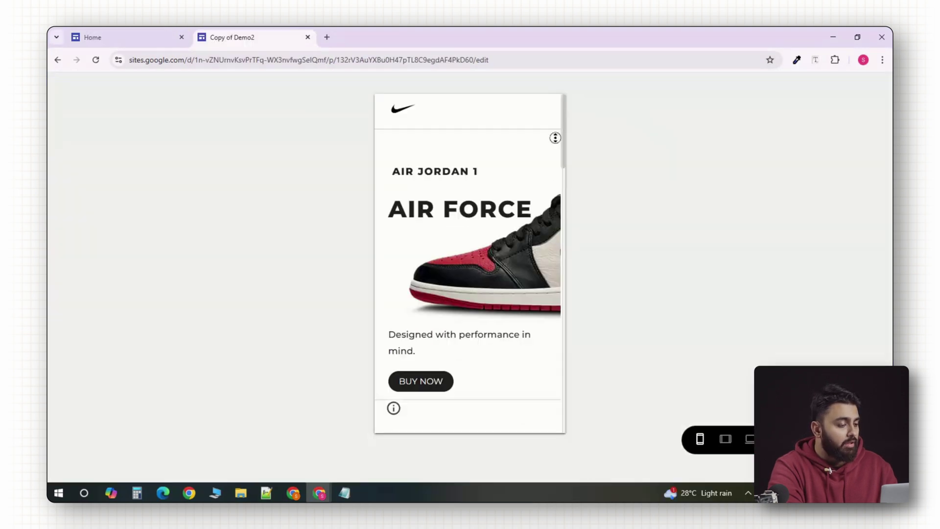
scroll(556, 162, down, 5)
scroll(556, 163, down, 7)
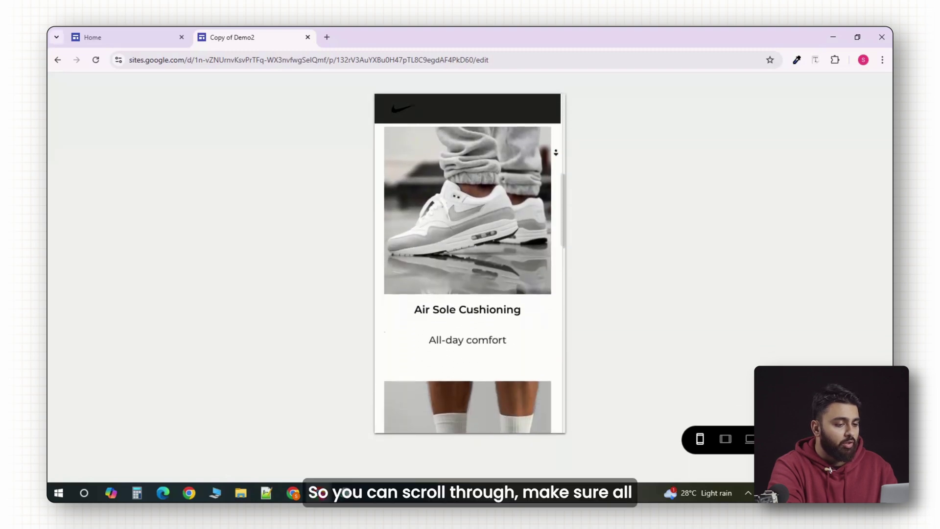
scroll(556, 163, down, 8)
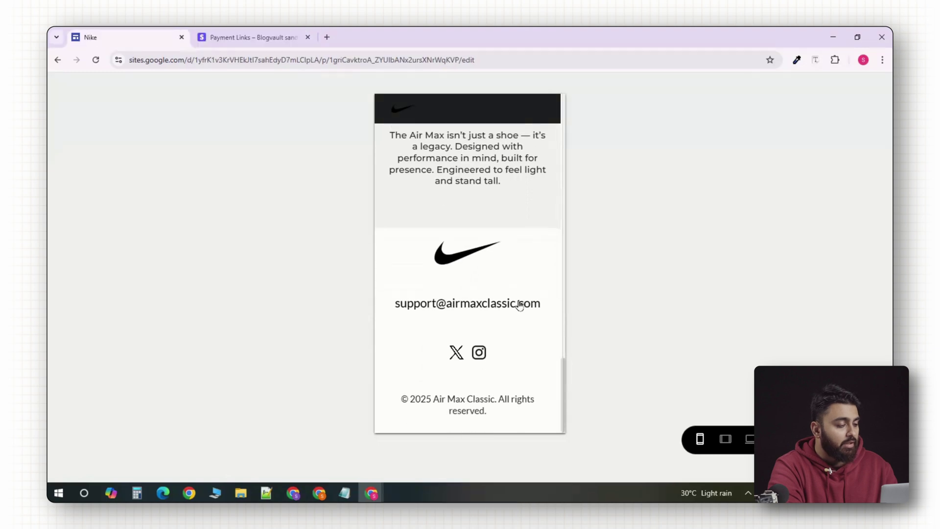
scroll(546, 368, up, 3)
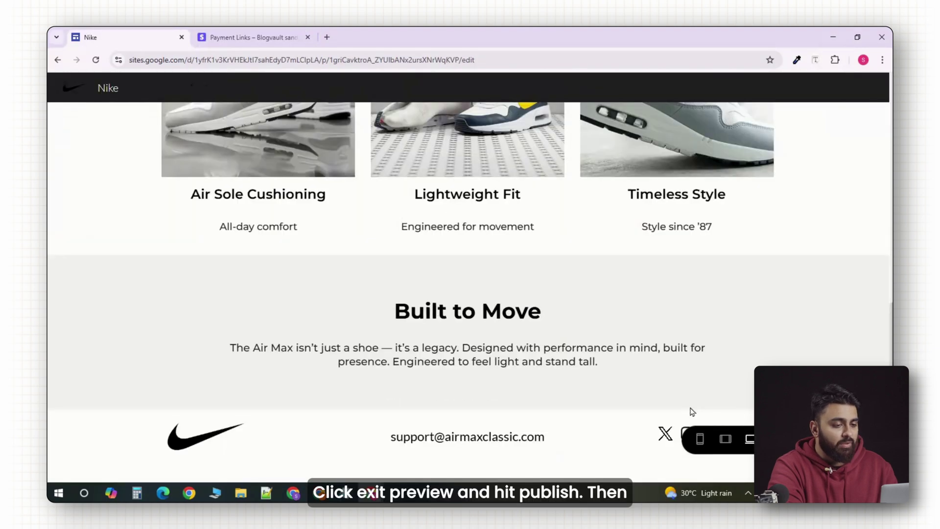
click(687, 433)
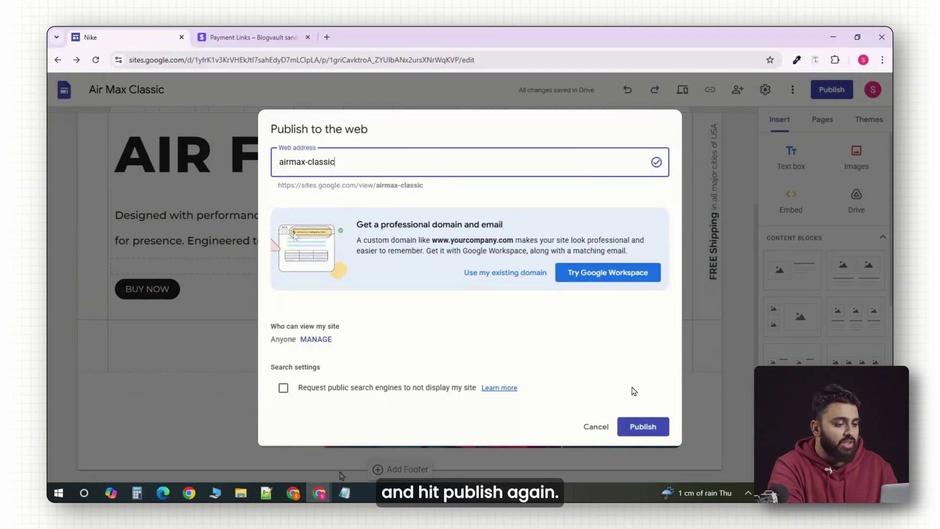
click(638, 425)
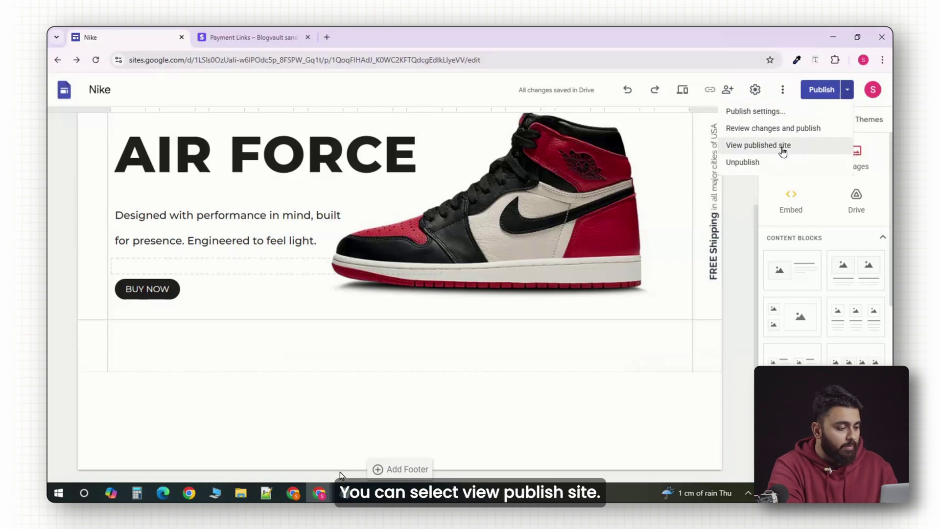
Open the live site, confirm BUY NOW leads to Stripe checkout, then close the checkout tab.
click(783, 152)
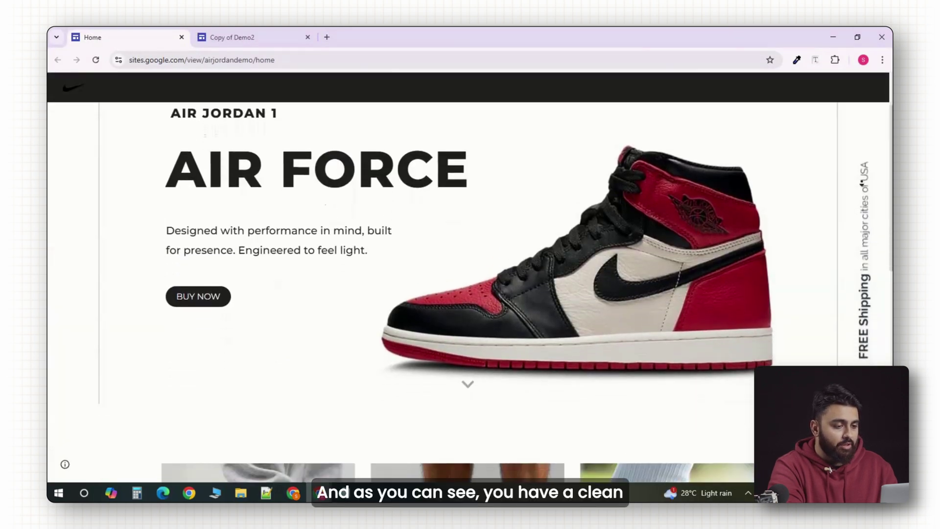
scroll(862, 182, down, 10)
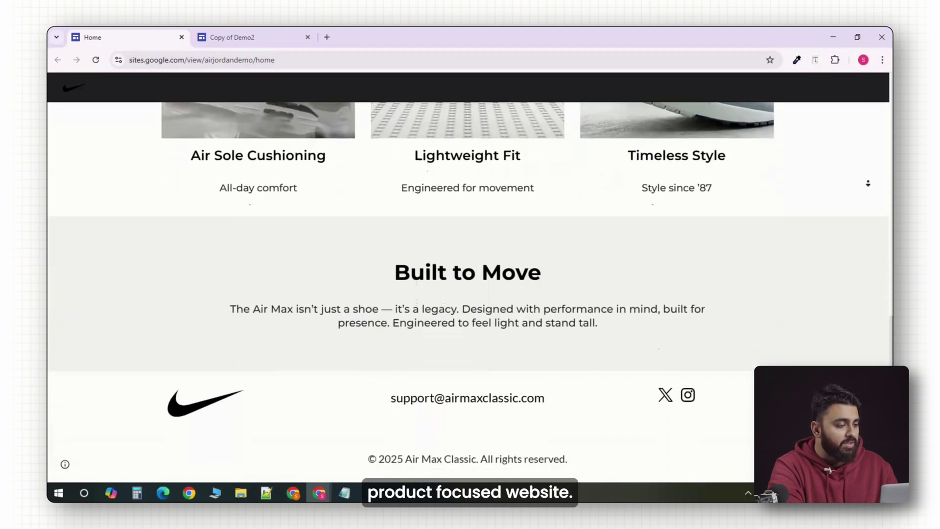
scroll(869, 148, up, 5)
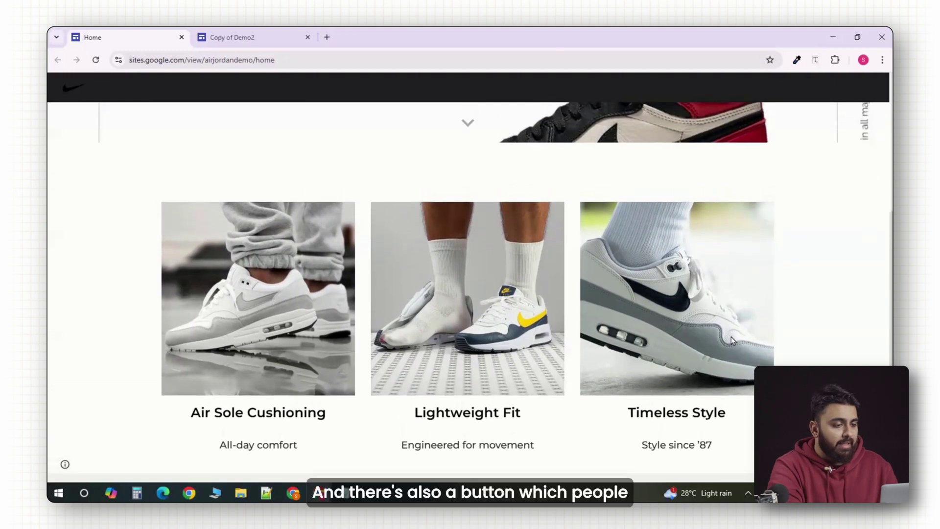
scroll(841, 267, up, 6)
click(214, 383)
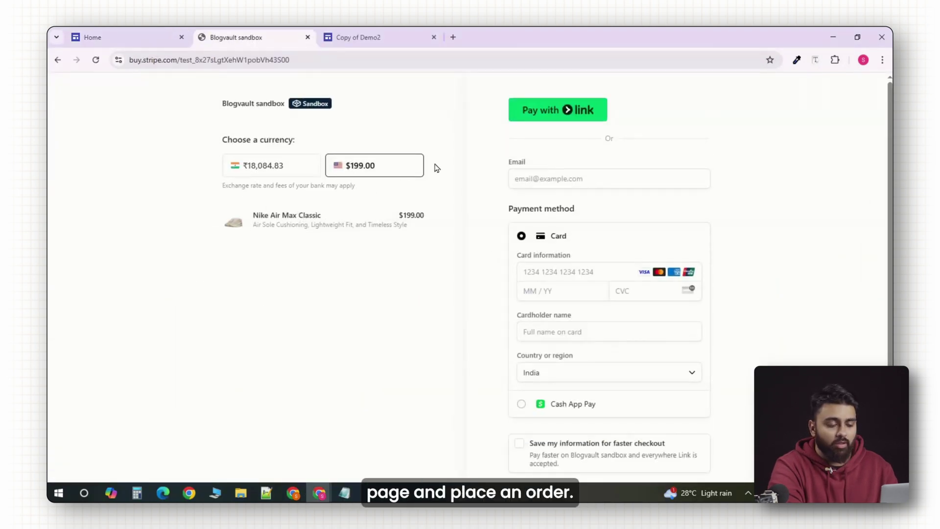
click(308, 37)
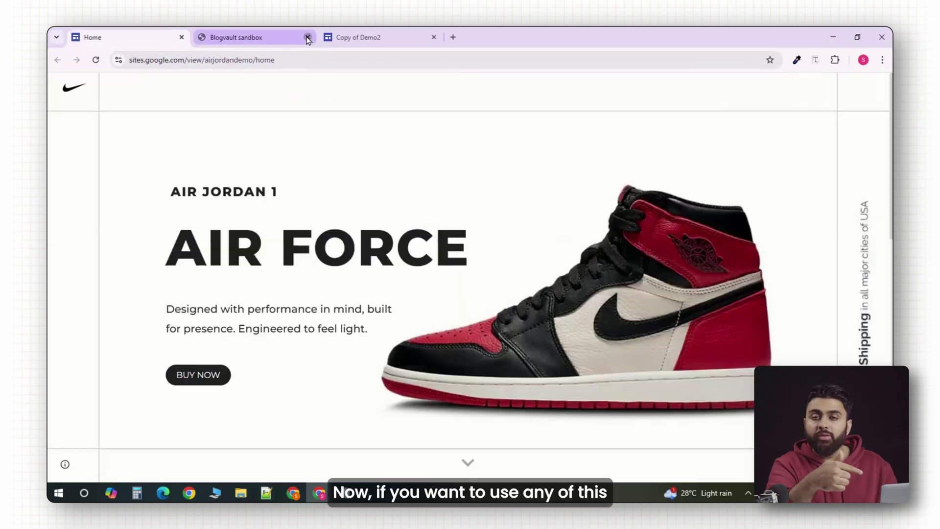
scroll(470, 269, down, 3)
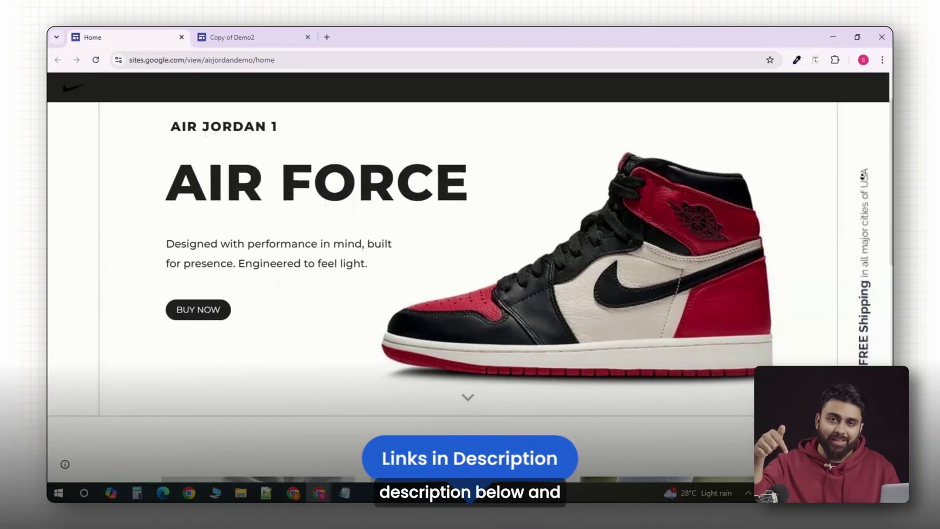